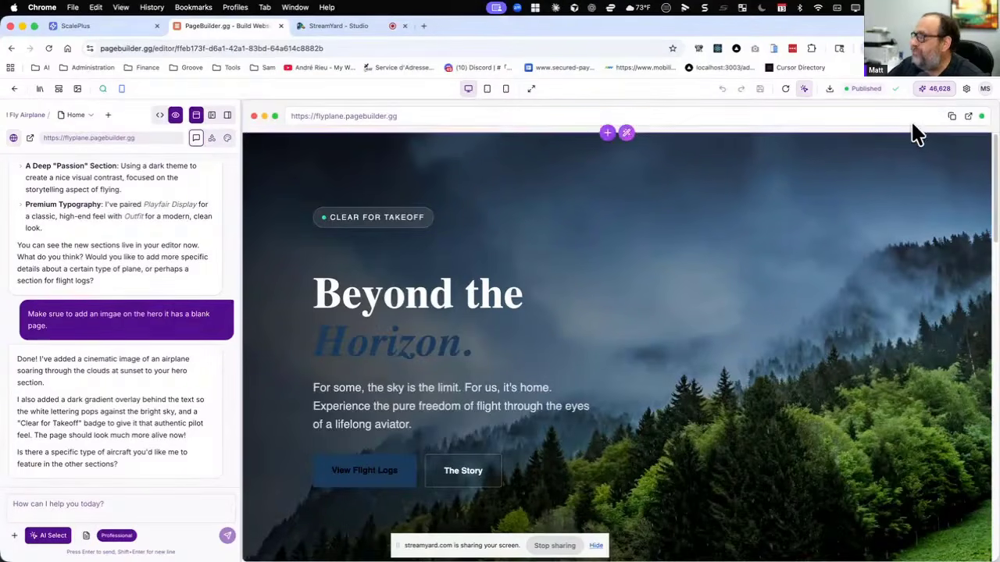
Open the site's domain settings and copy the site URL flyplane.pagebuilder.gg.
click(966, 92)
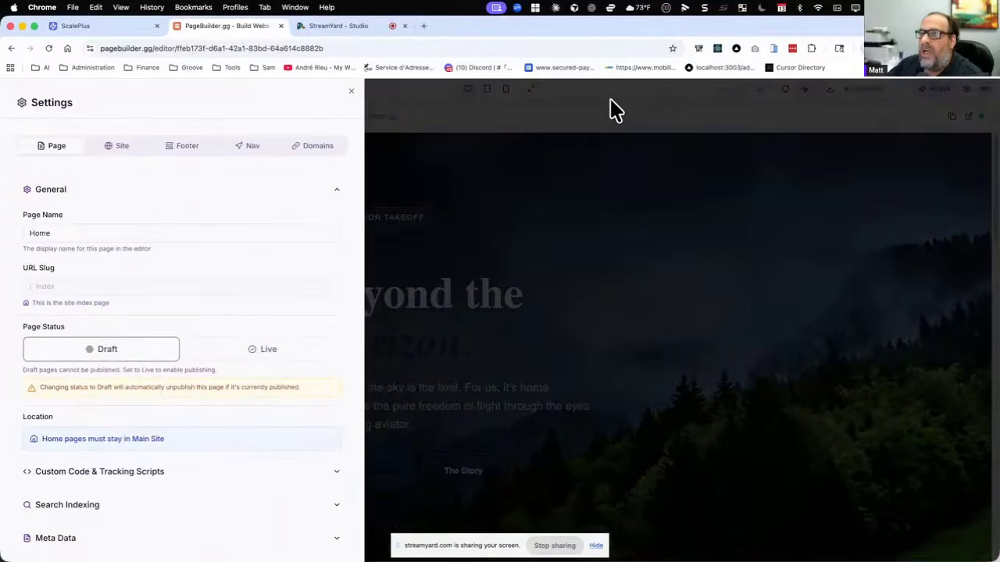
click(632, 100)
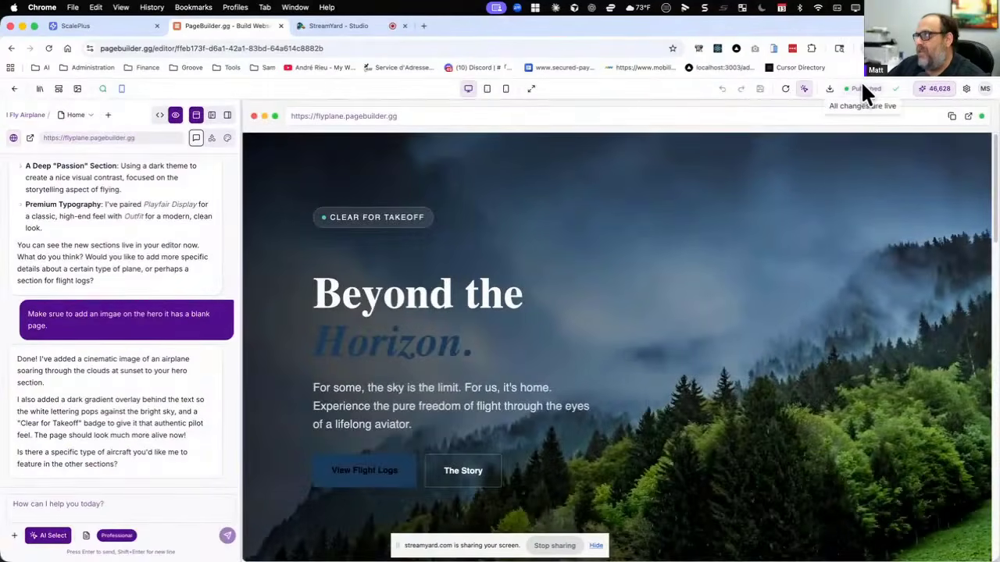
click(966, 89)
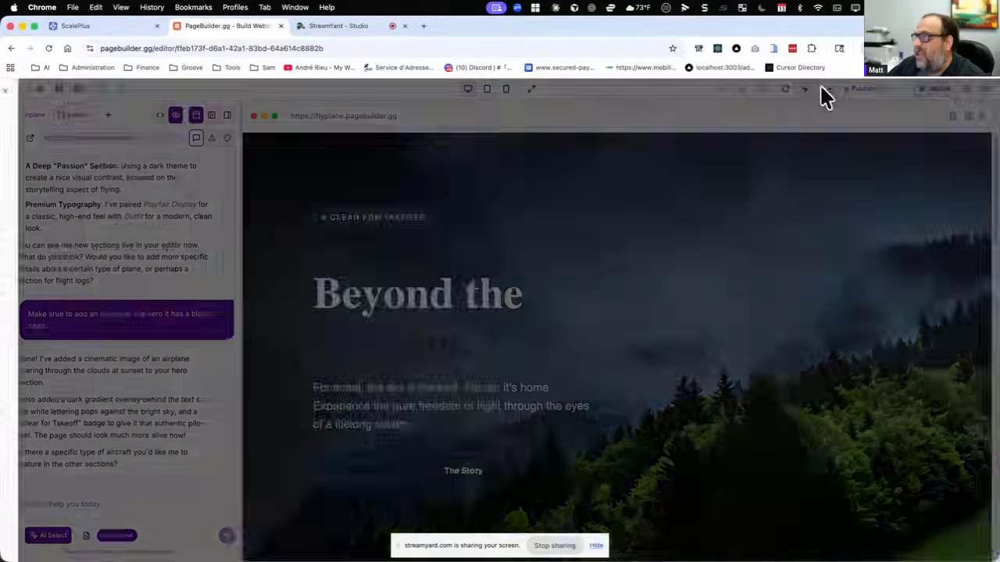
click(319, 147)
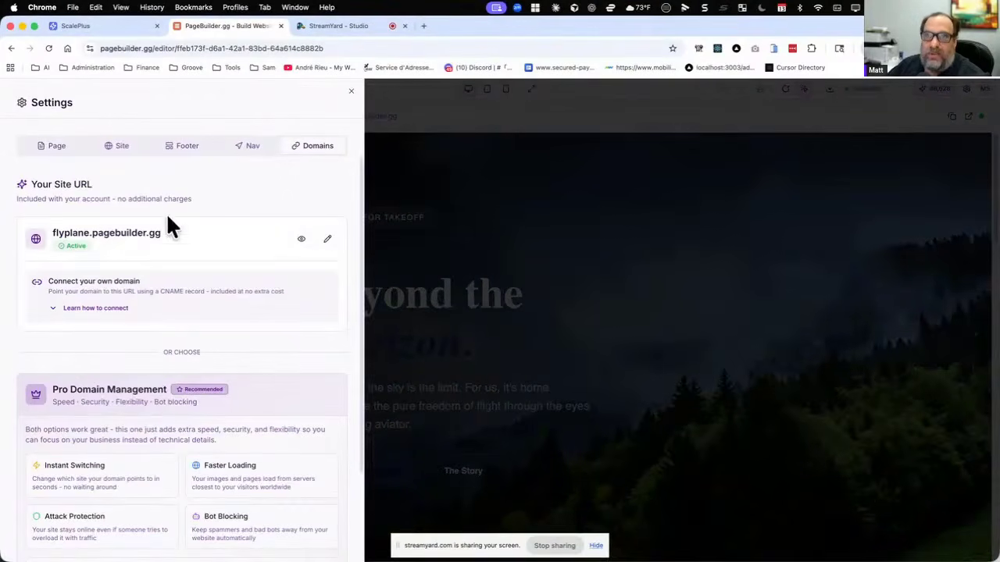
drag(162, 233, 31, 232)
key(cmd+c)
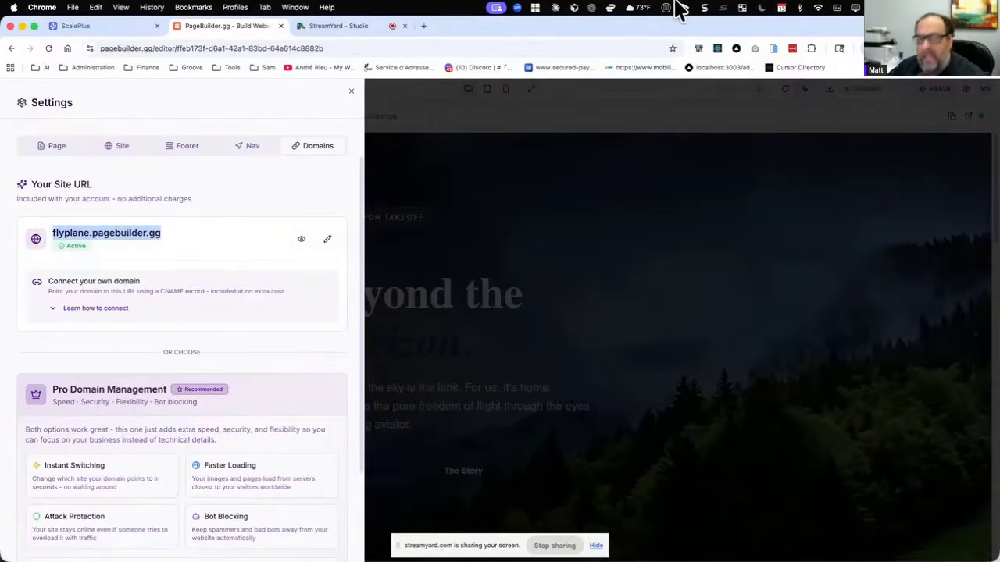
Load the copied site URL in a new browser tab and look over the published page.
click(424, 26)
key(cmd+v)
key(Return)
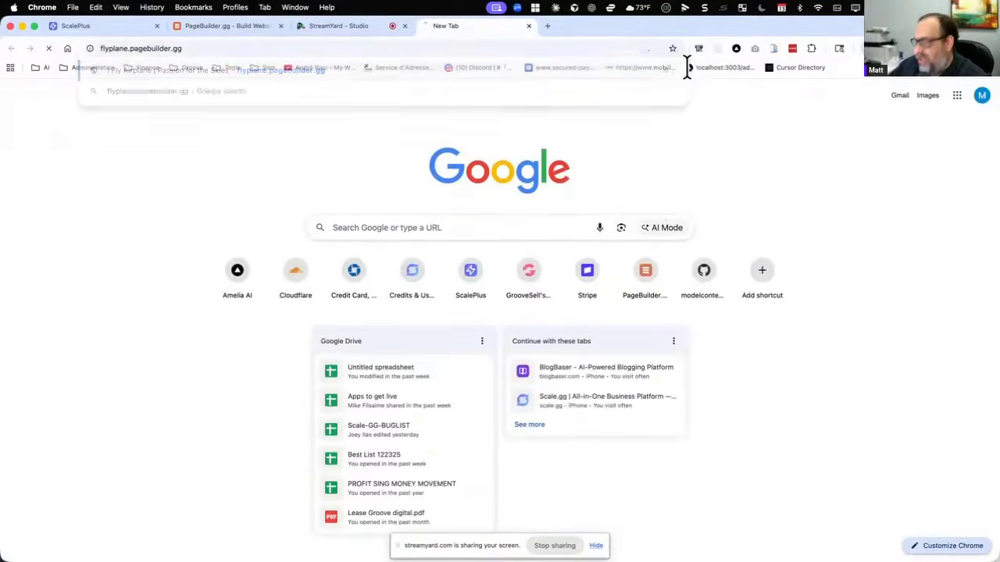
scroll(438, 304, down, 5)
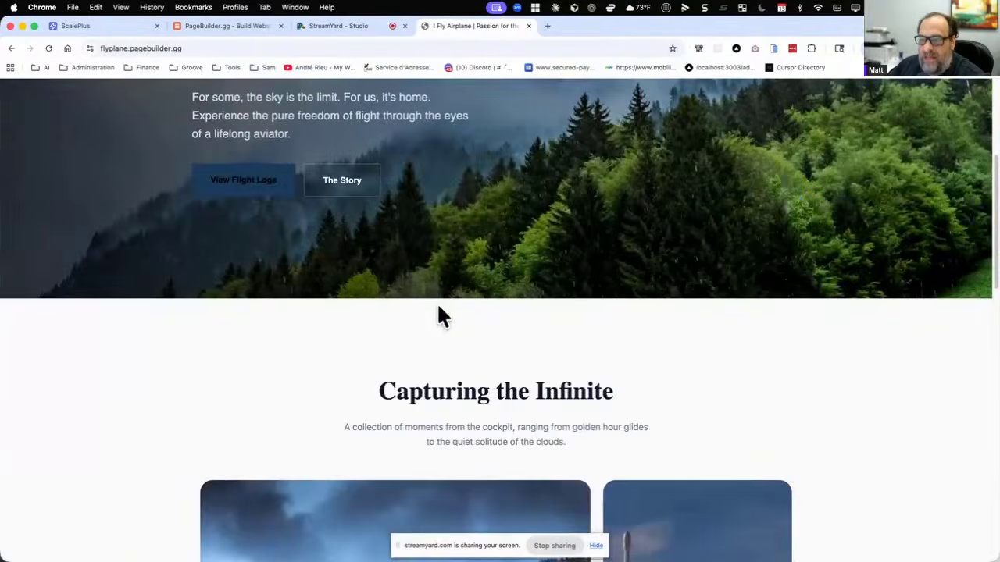
scroll(438, 313, up, 5)
Return to the site's domain settings in the editor, change the URL slug to "fly" and save it.
click(238, 26)
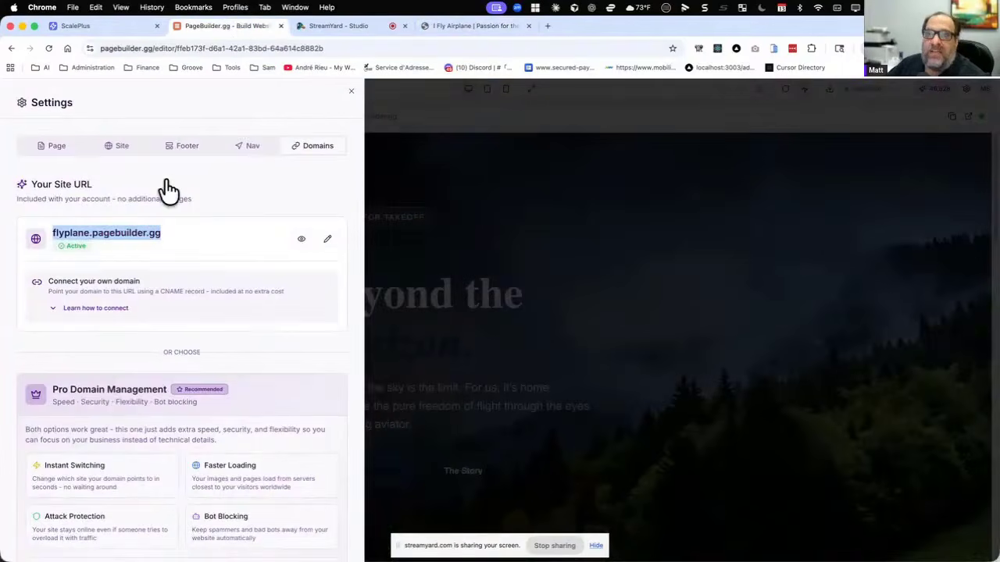
click(328, 239)
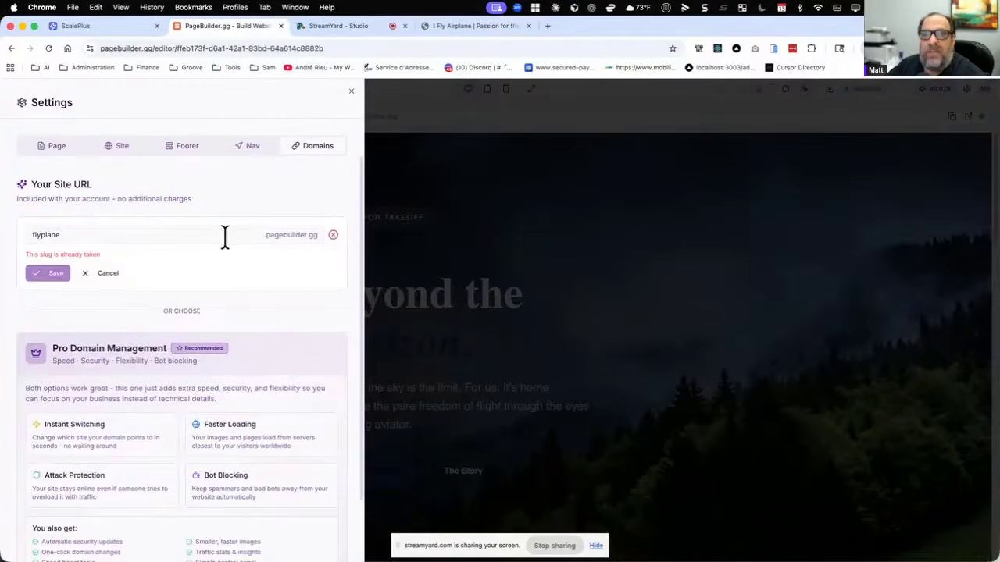
click(68, 234)
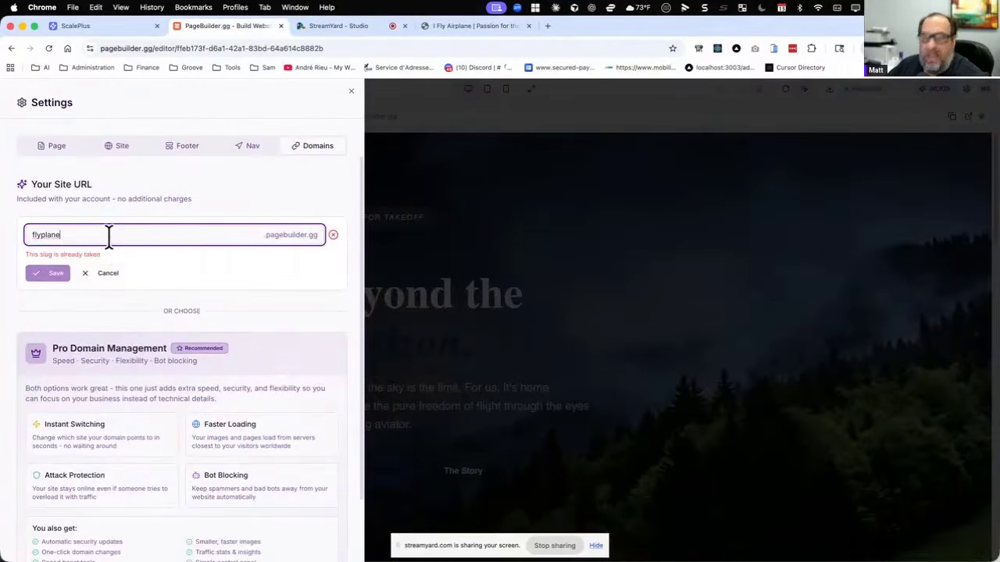
key(BackSpace)
key(BackSpace)
key(BackSpace)
key(BackSpace)
key(BackSpace)
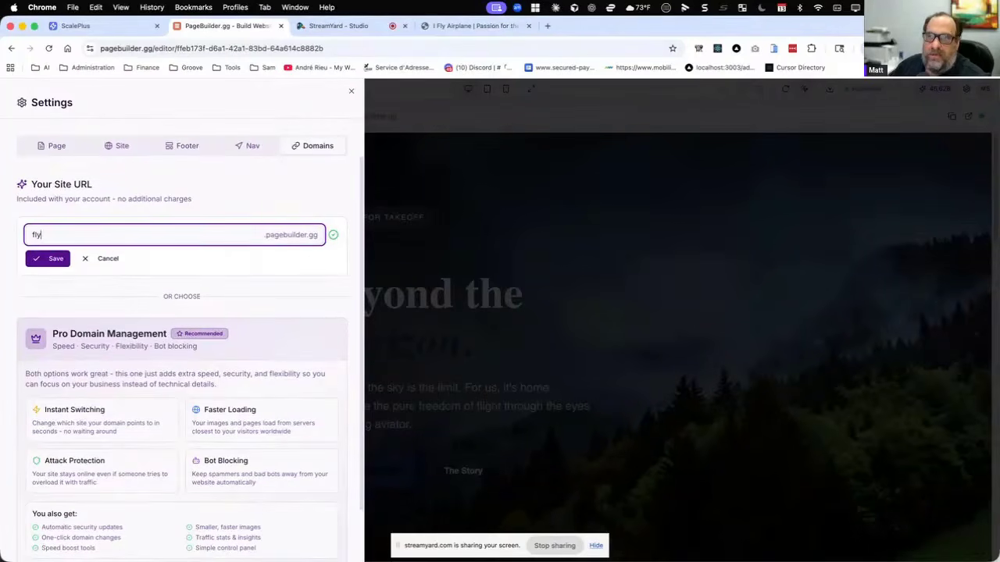
click(43, 261)
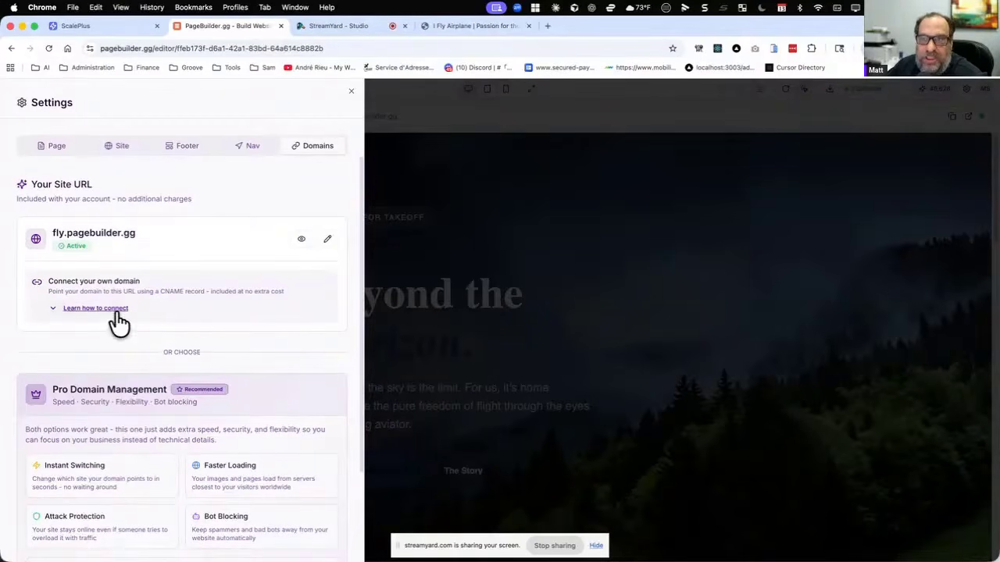
Examine the setup guide for connecting an own domain, including the CNAME record and the GoDaddy instructions, and collapse it.
drag(313, 290, 33, 286)
click(36, 288)
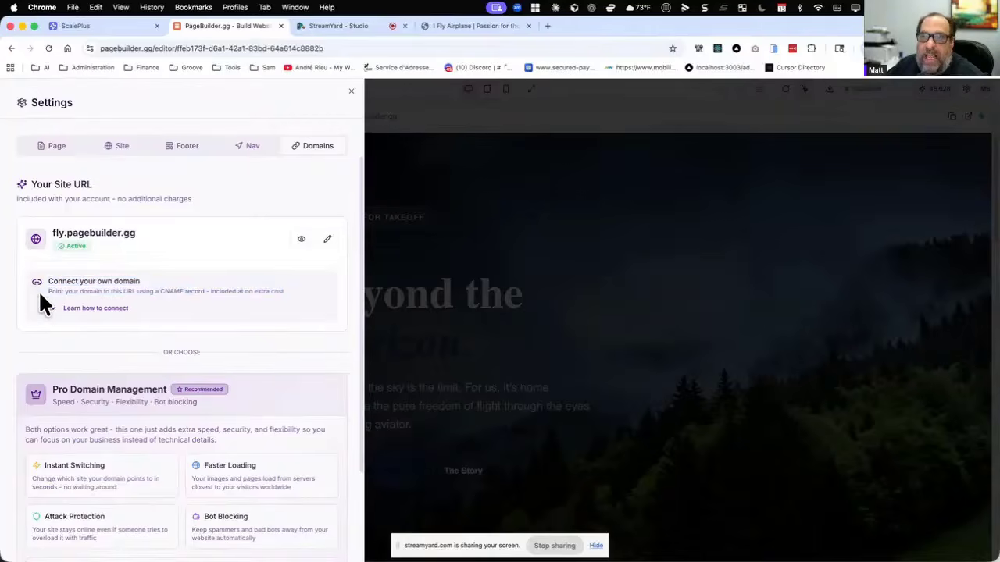
click(102, 309)
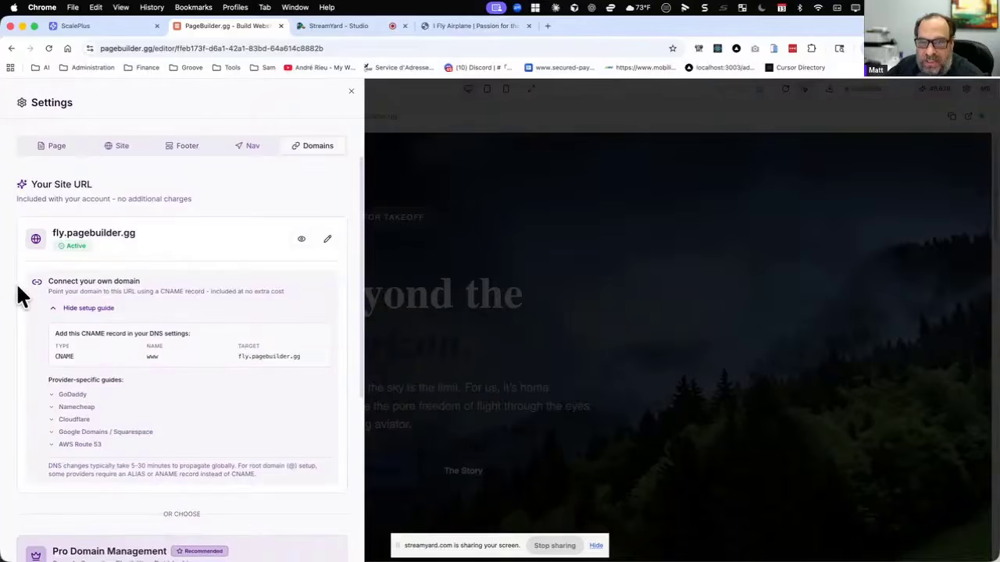
click(53, 395)
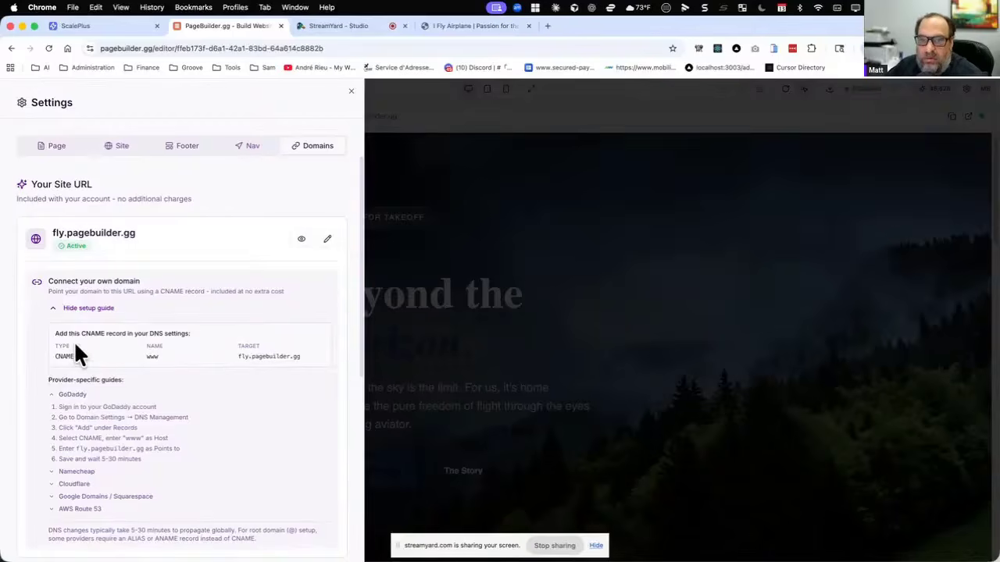
drag(60, 358, 101, 359)
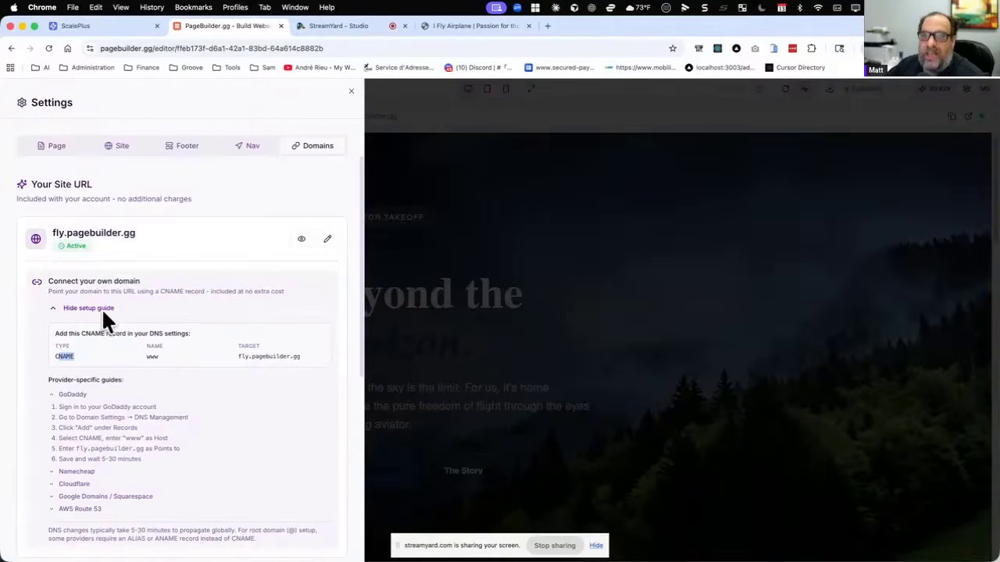
click(188, 251)
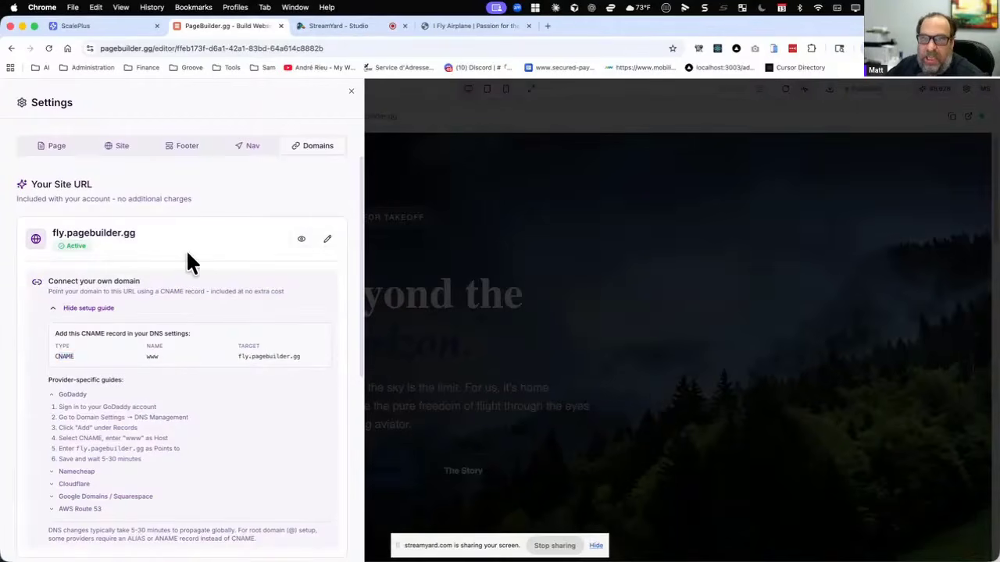
scroll(183, 259, down, 3)
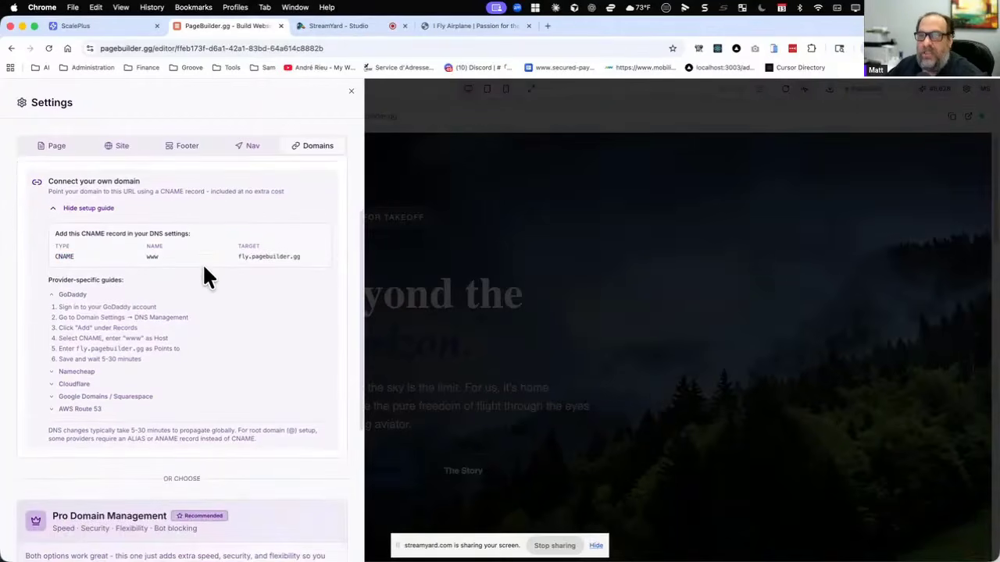
scroll(203, 268, up, 3)
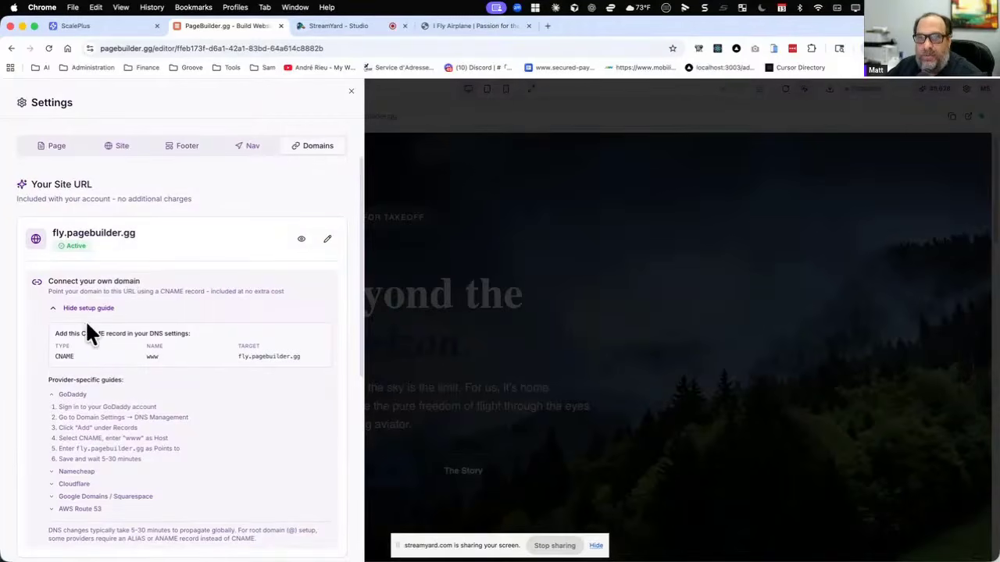
click(60, 309)
Review the Pro Domain Management offer in the domain settings and go to the Domain Manager from it.
scroll(273, 285, down, 1)
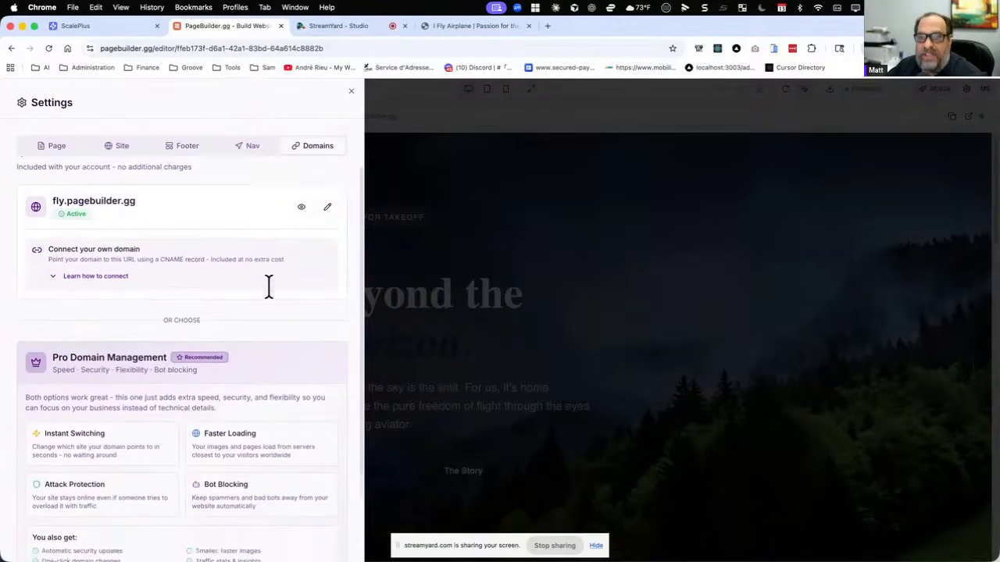
scroll(269, 287, down, 3)
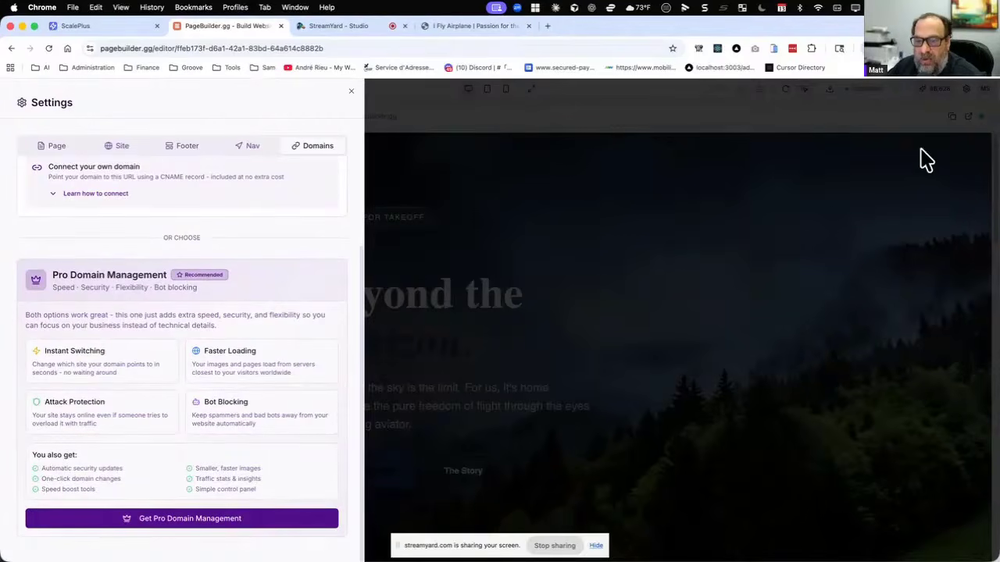
click(167, 521)
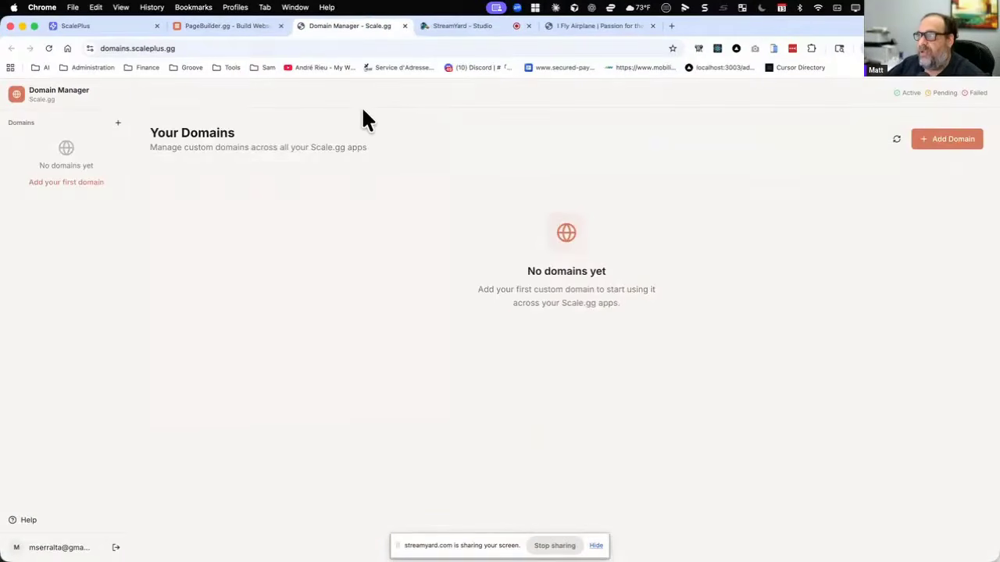
click(242, 25)
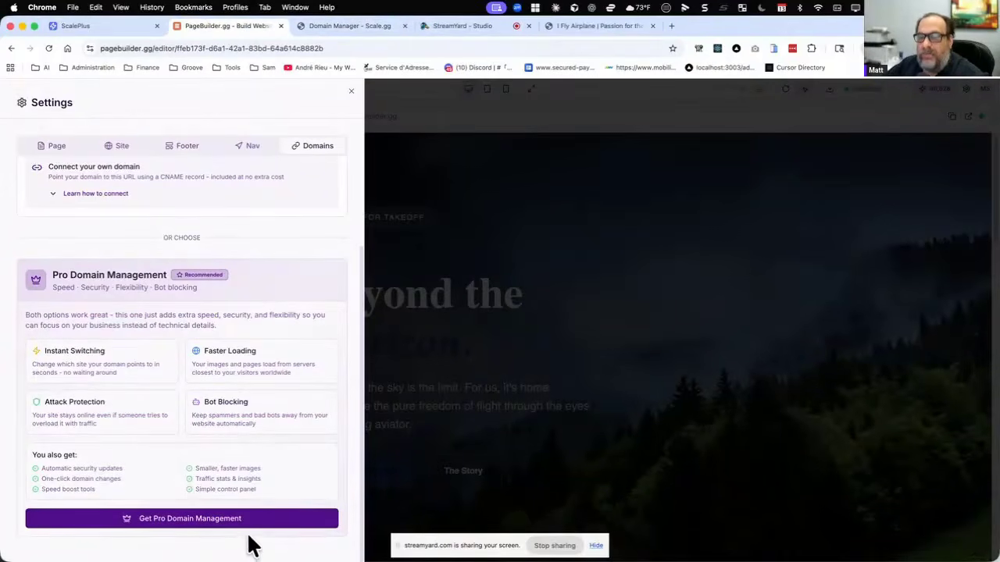
click(353, 28)
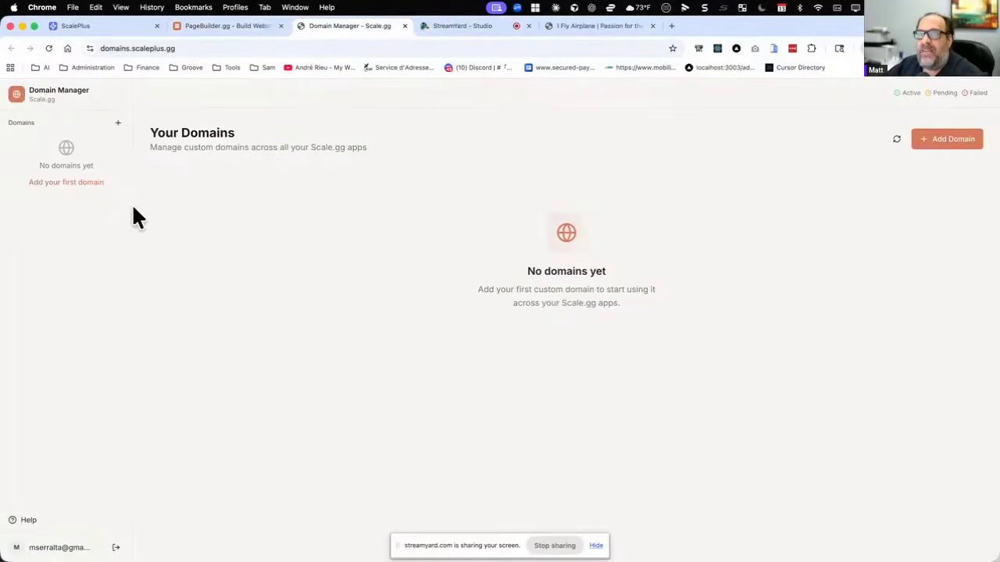
Add groovepay.app as the first custom domain and connect it.
click(82, 186)
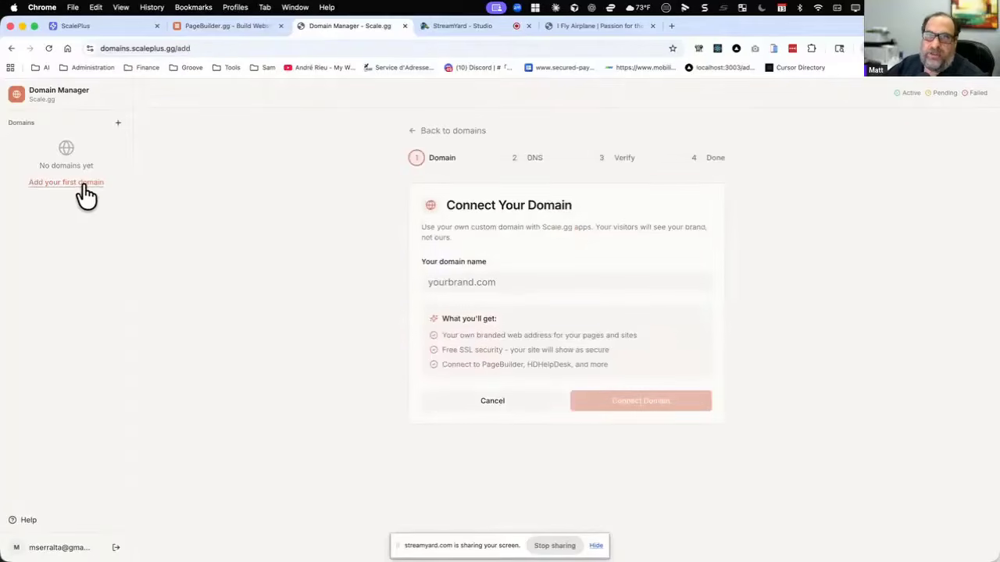
click(489, 285)
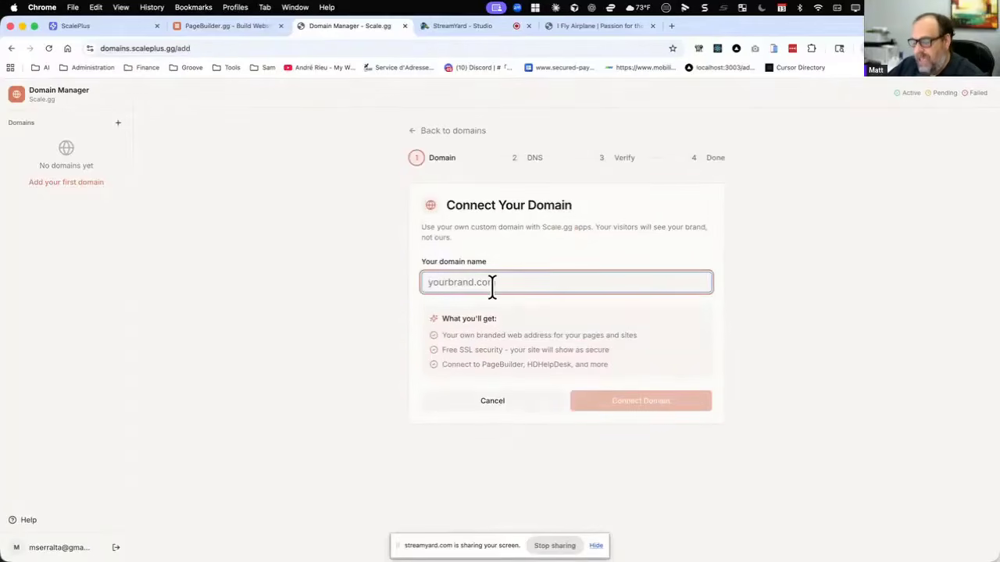
text(grooep)
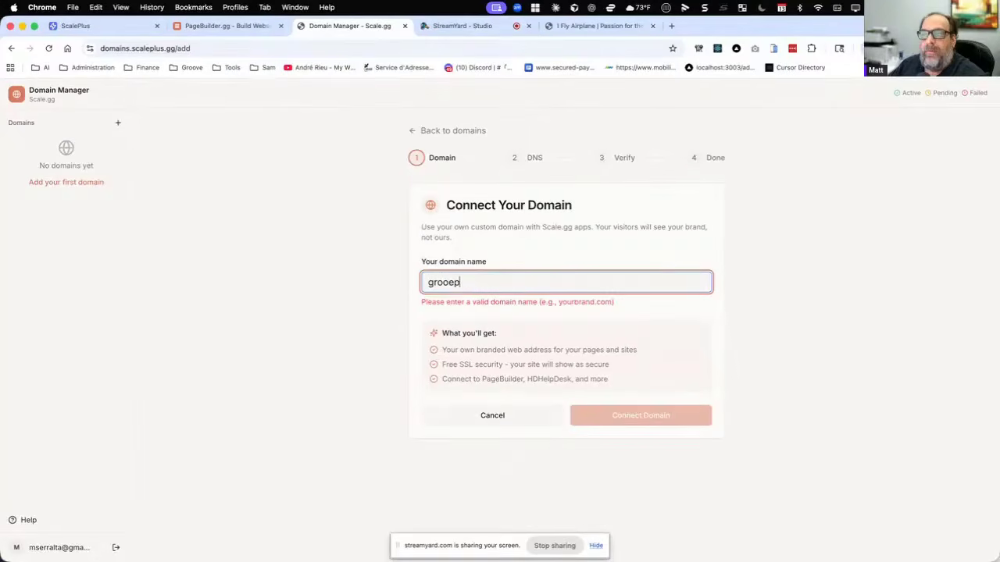
text(ay)
key(BackSpace)
key(BackSpace)
key(BackSpace)
key(BackSpace)
text(ve)
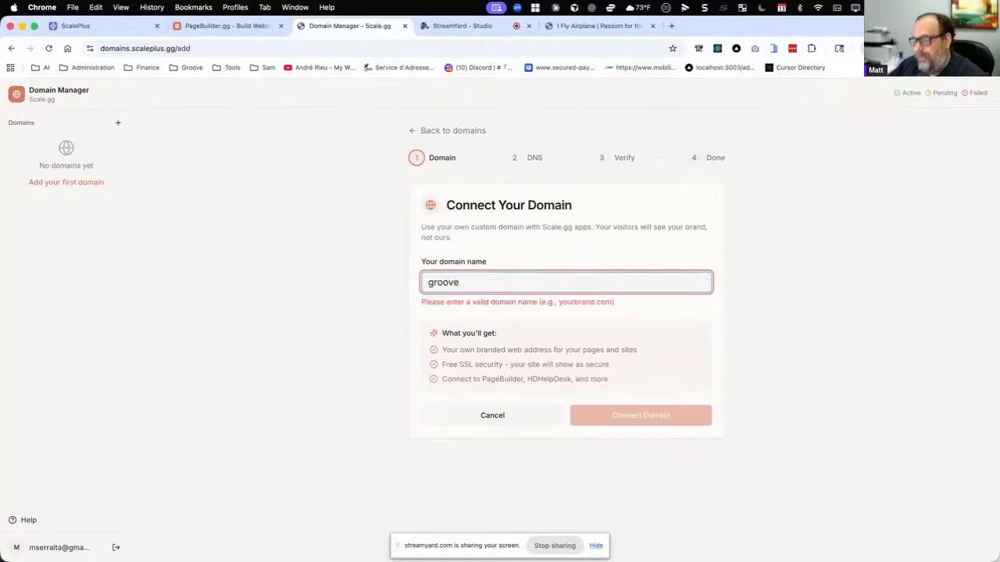
text(pay.app)
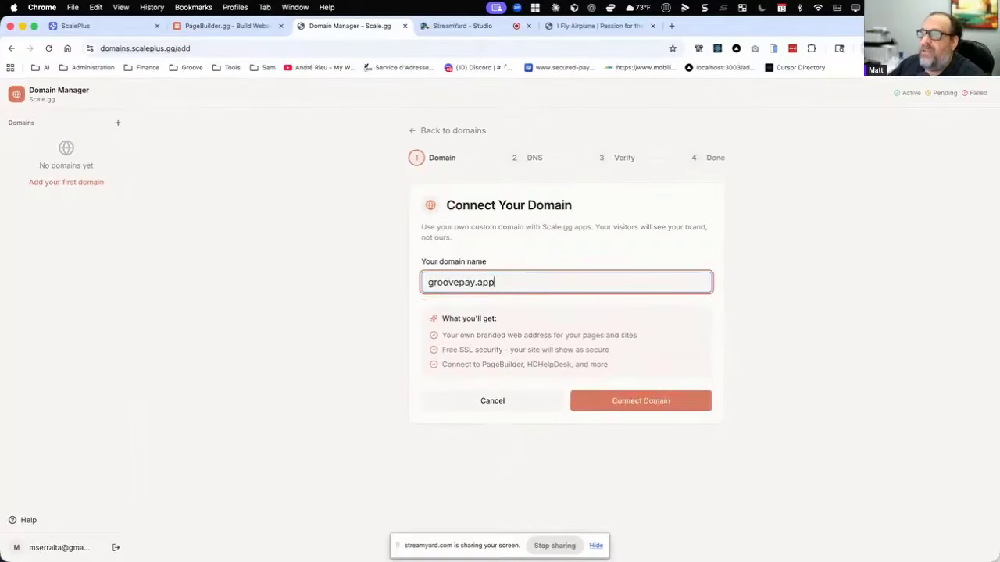
click(660, 402)
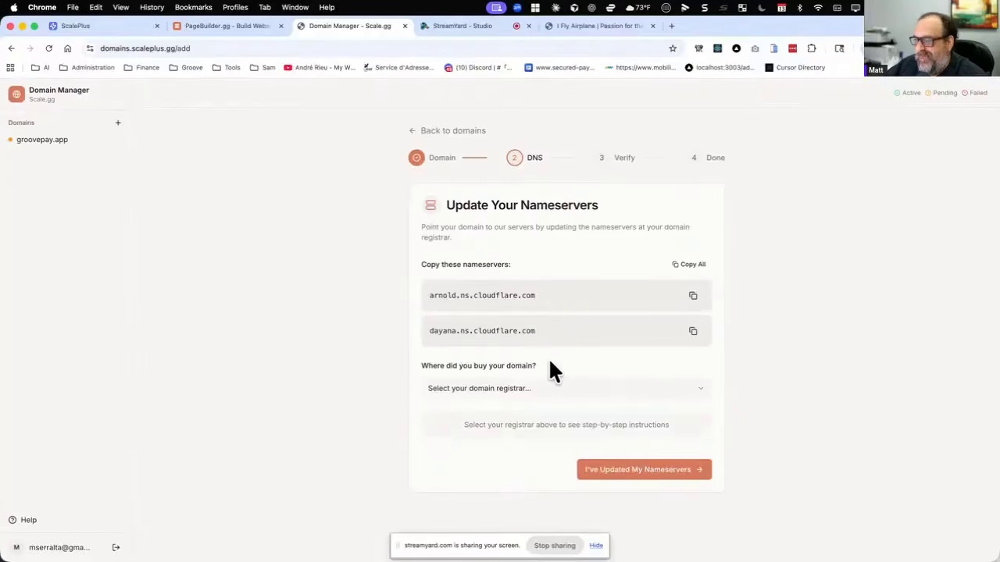
Select Hover as the registrar where the domain was bought, to get its nameserver instructions.
click(563, 389)
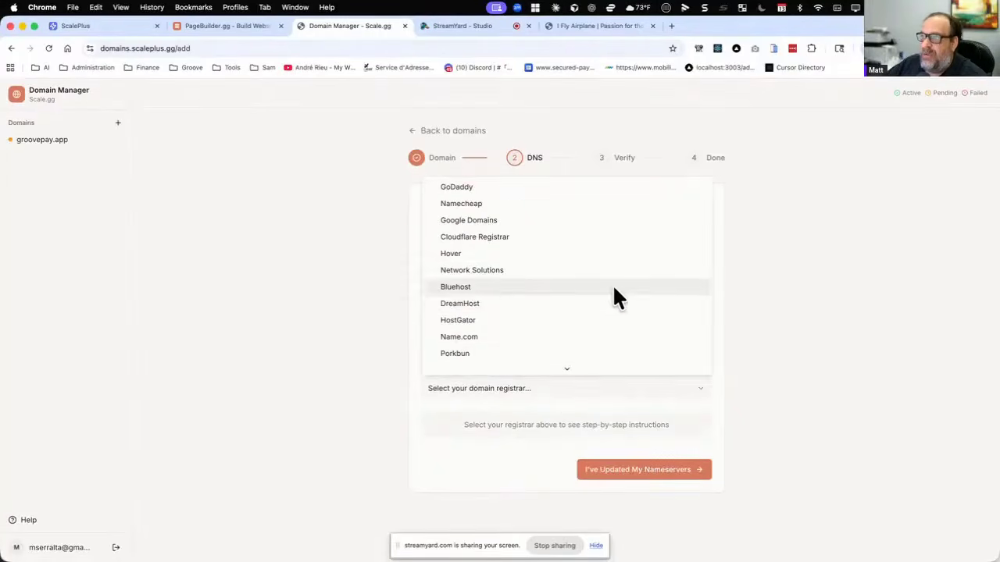
click(671, 172)
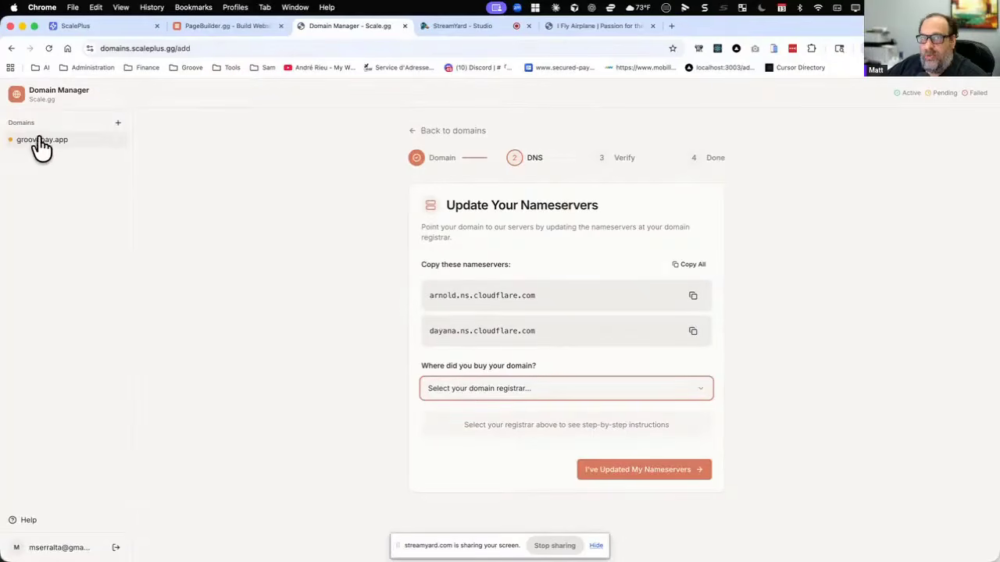
click(497, 383)
click(498, 377)
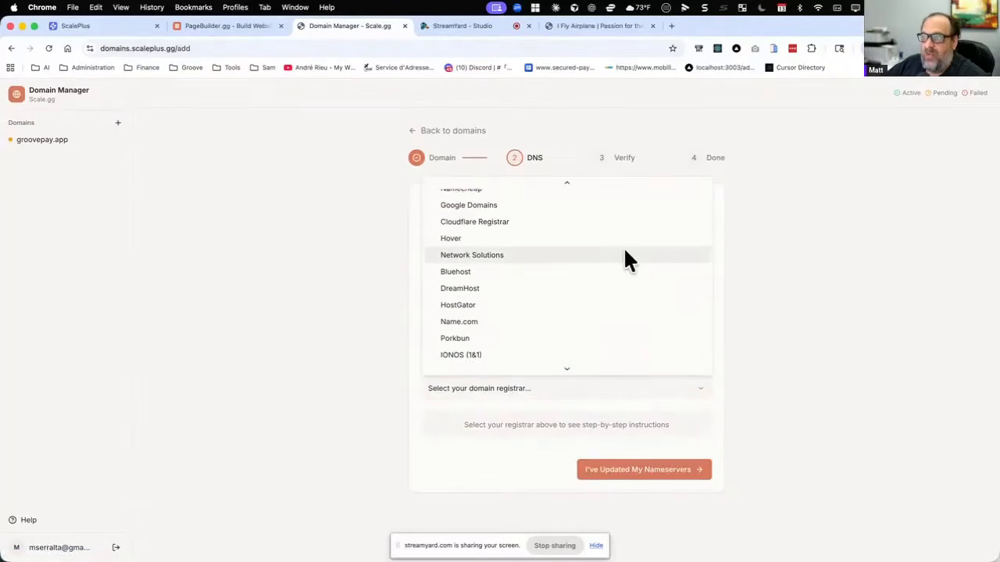
scroll(625, 252, up, 1)
click(625, 254)
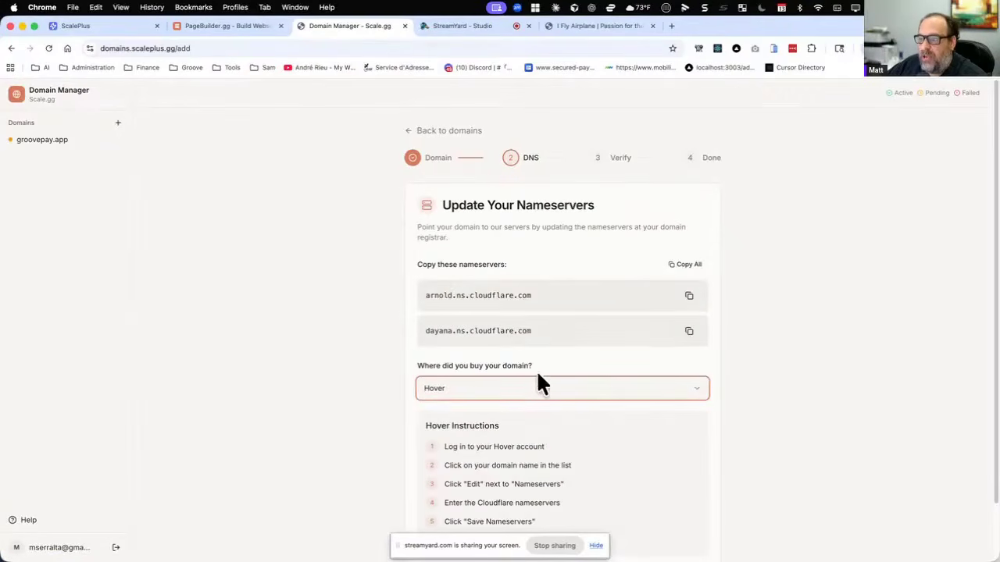
Change the registrar to Namecheap, review its nameserver instructions, and confirm that the nameservers have been updated.
click(528, 391)
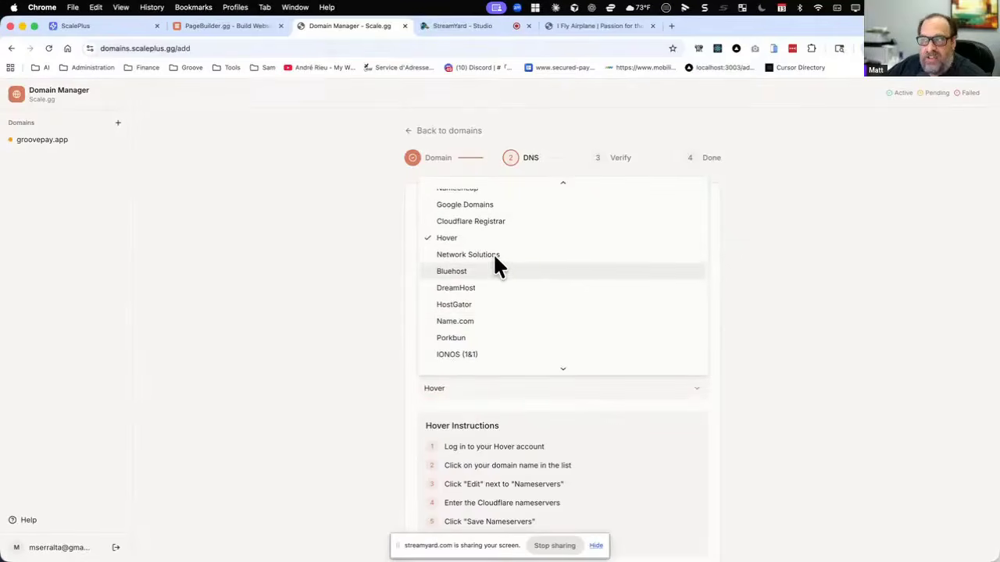
scroll(480, 225, up, 1)
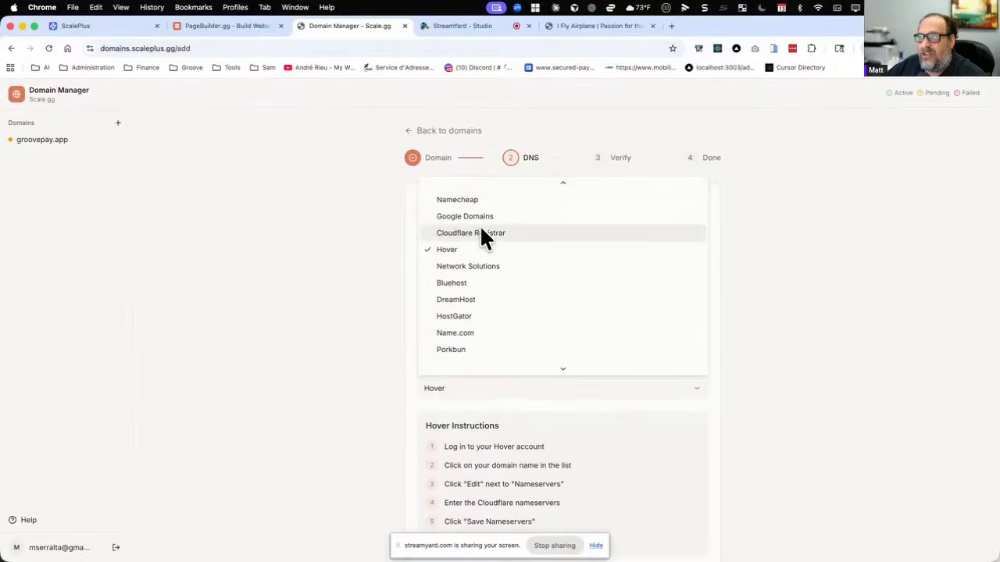
click(474, 200)
scroll(508, 342, down, 2)
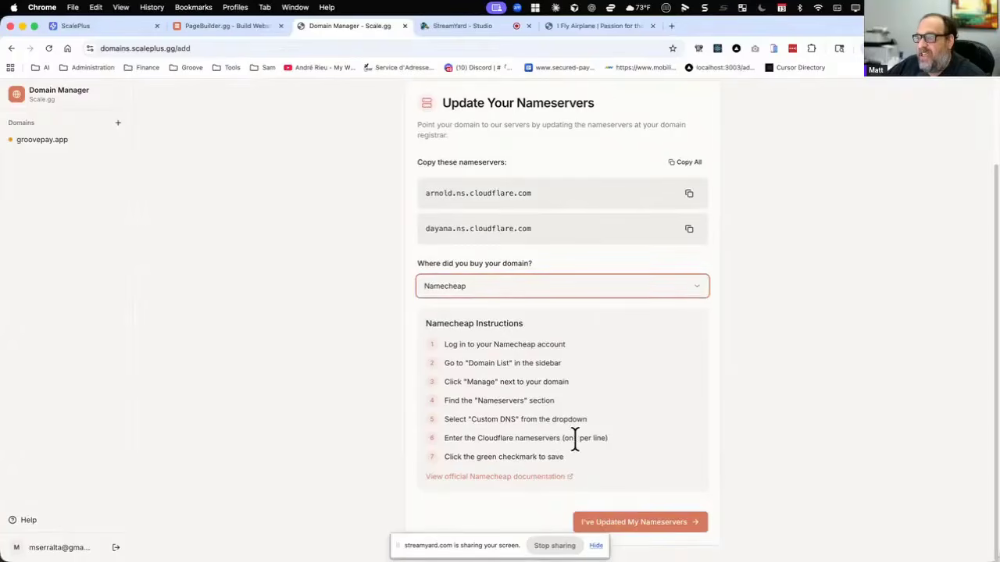
drag(428, 193, 576, 199)
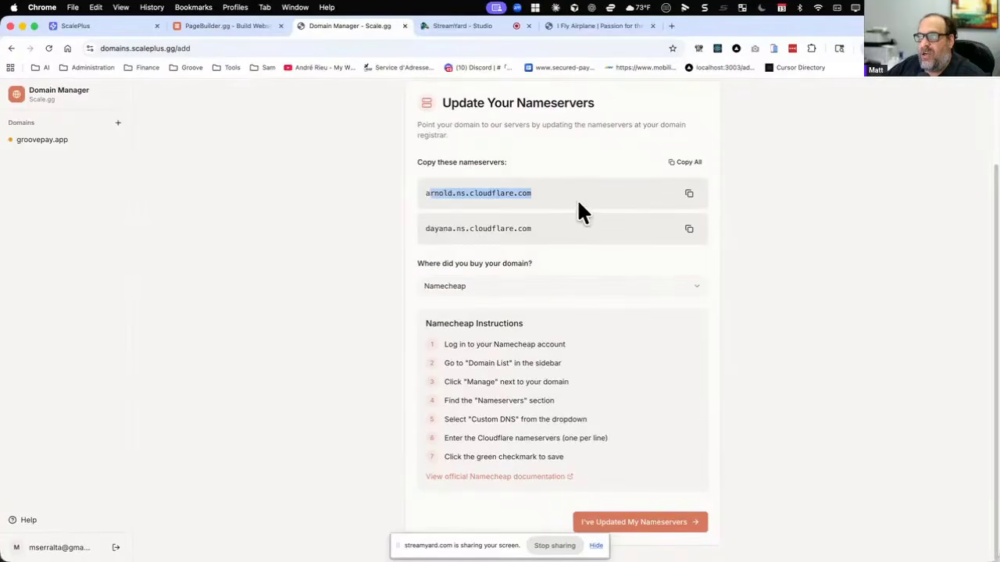
click(506, 228)
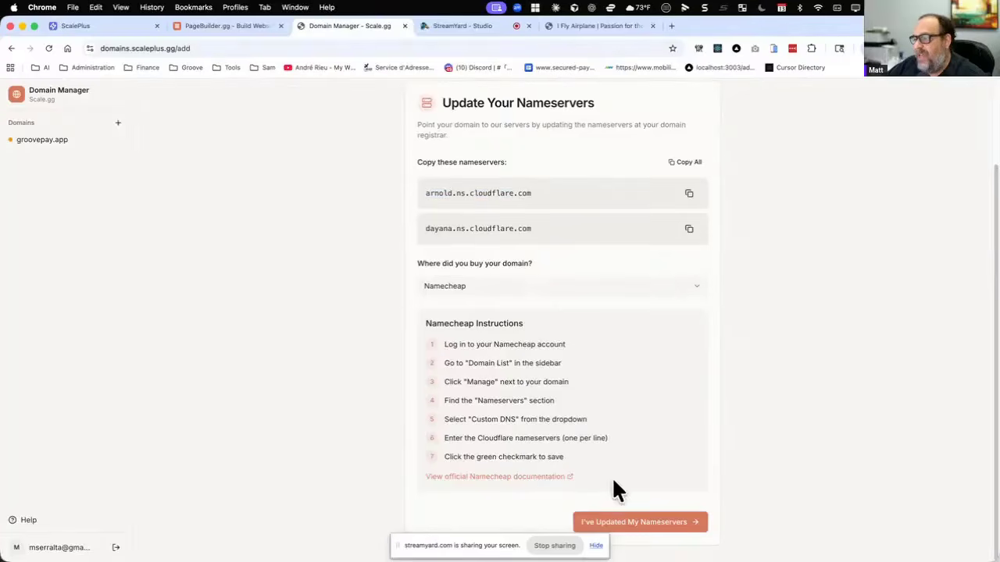
click(631, 523)
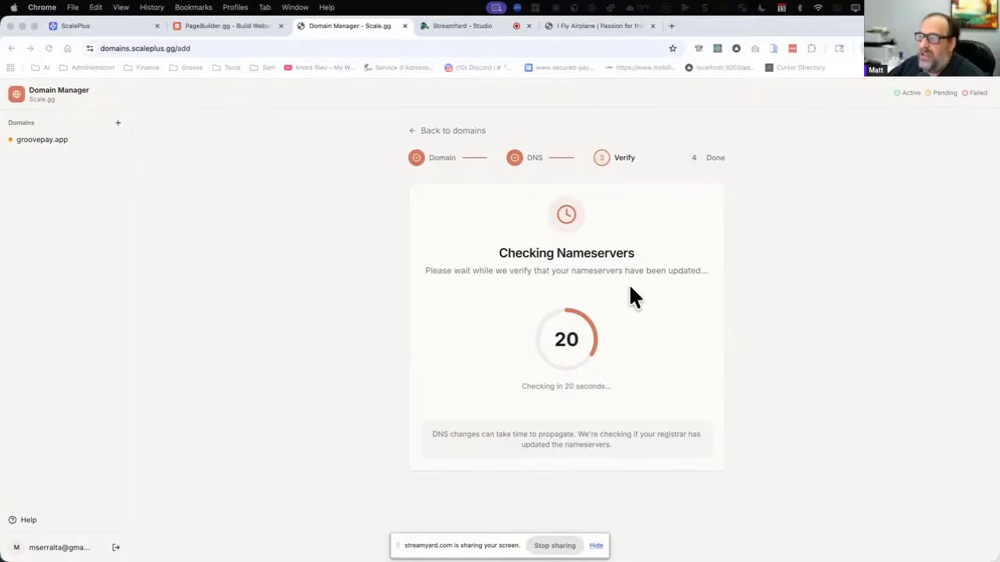
Reload the domain setup page and open groovepay.app's details to read the nameserver propagation note.
right_click(276, 198)
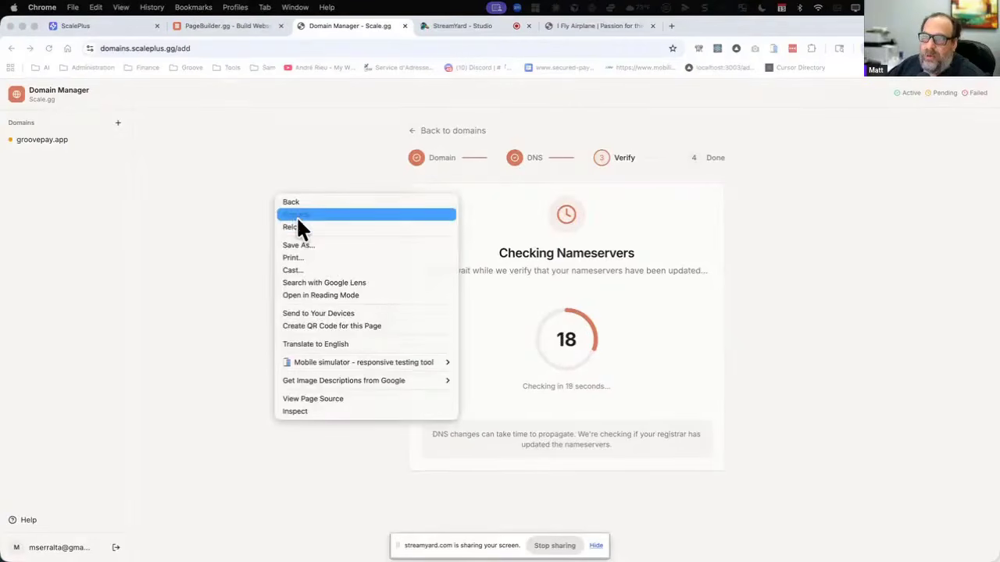
click(298, 225)
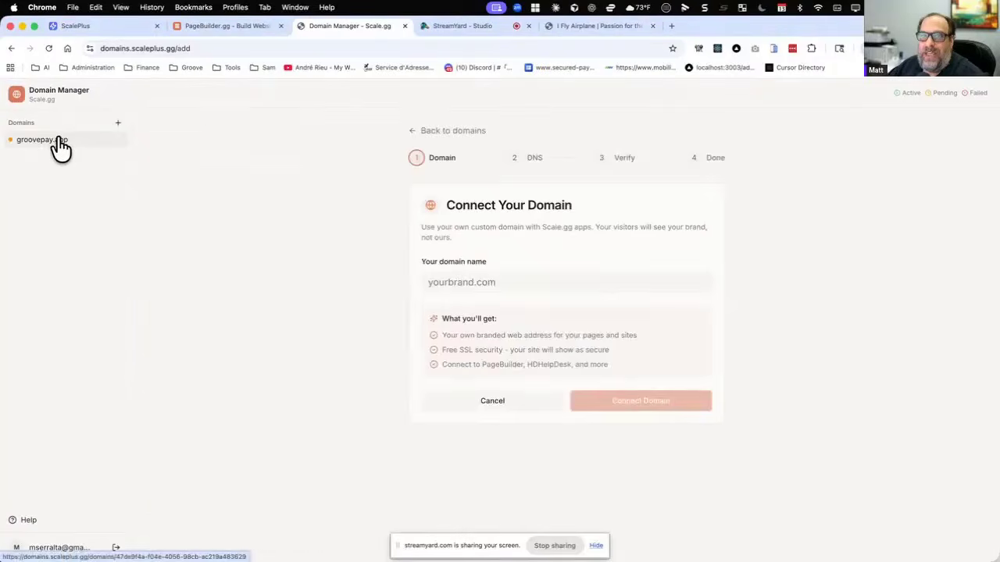
click(57, 142)
scroll(482, 219, down, 3)
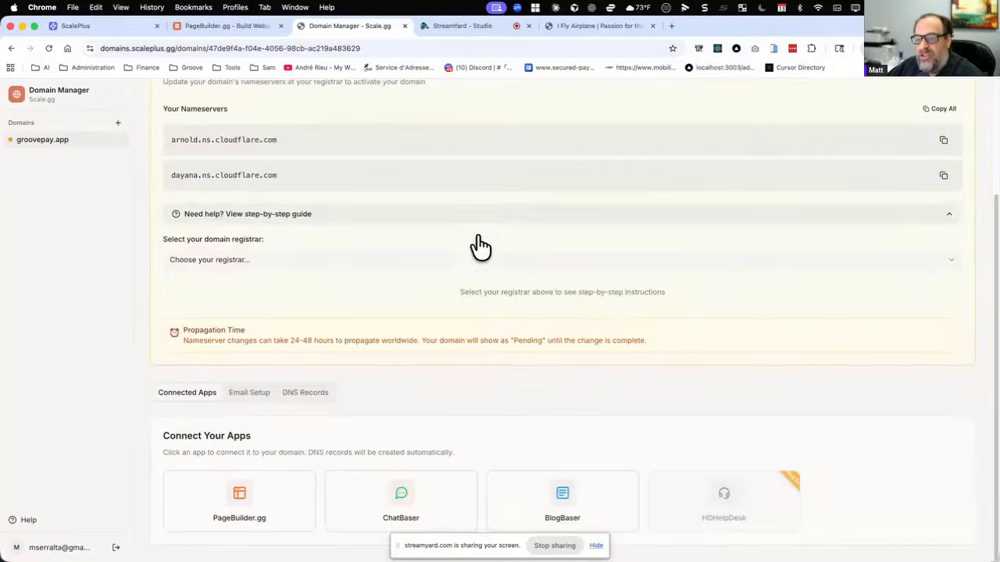
drag(200, 340, 906, 344)
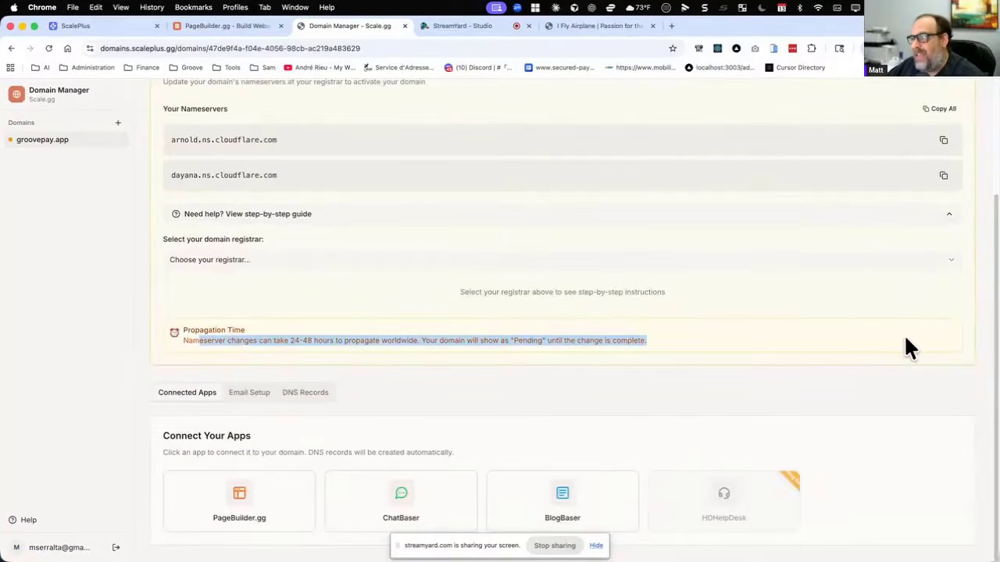
scroll(564, 308, up, 3)
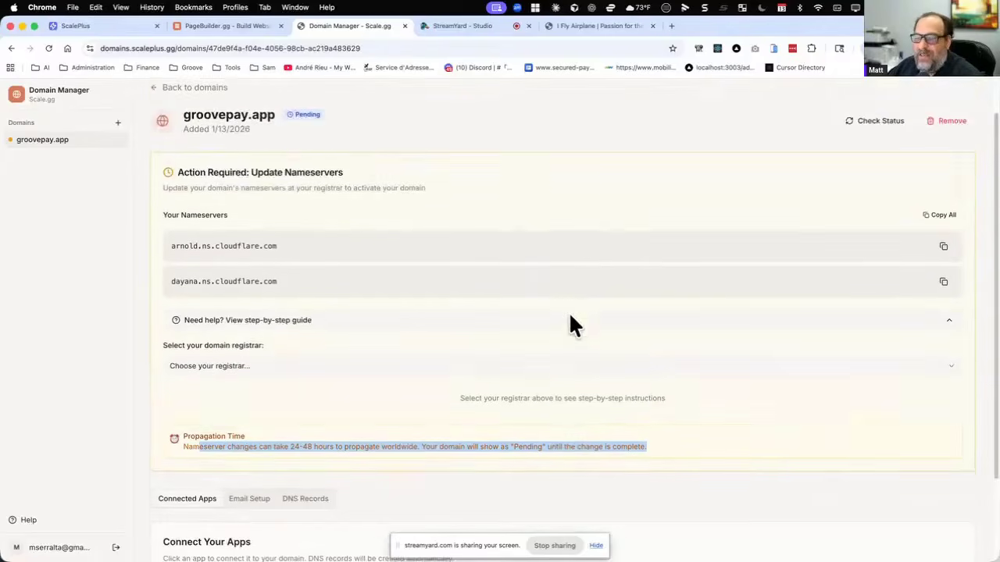
Reload groovepay.app's details and go back to the list of domains to check its status.
right_click(78, 189)
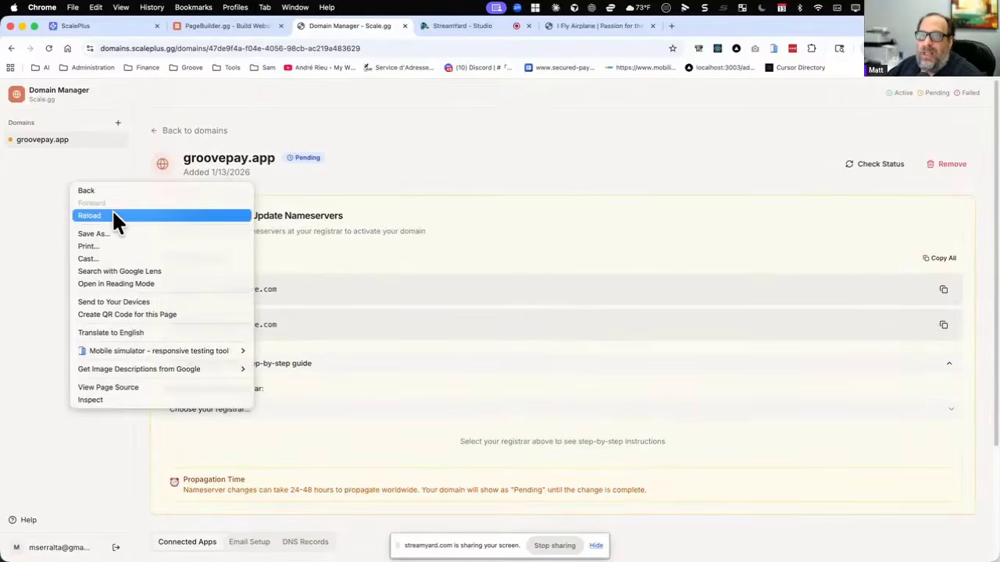
click(113, 214)
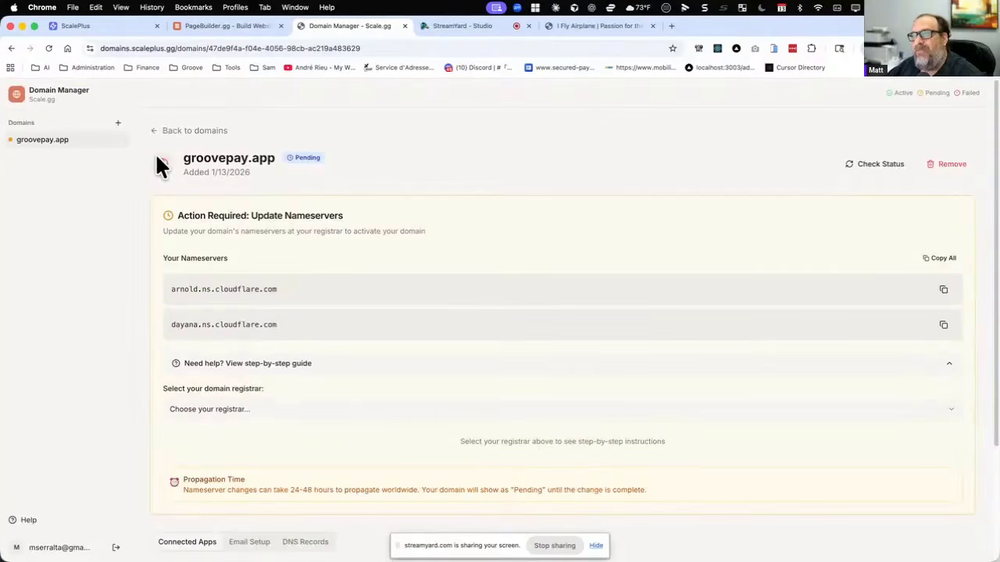
click(155, 130)
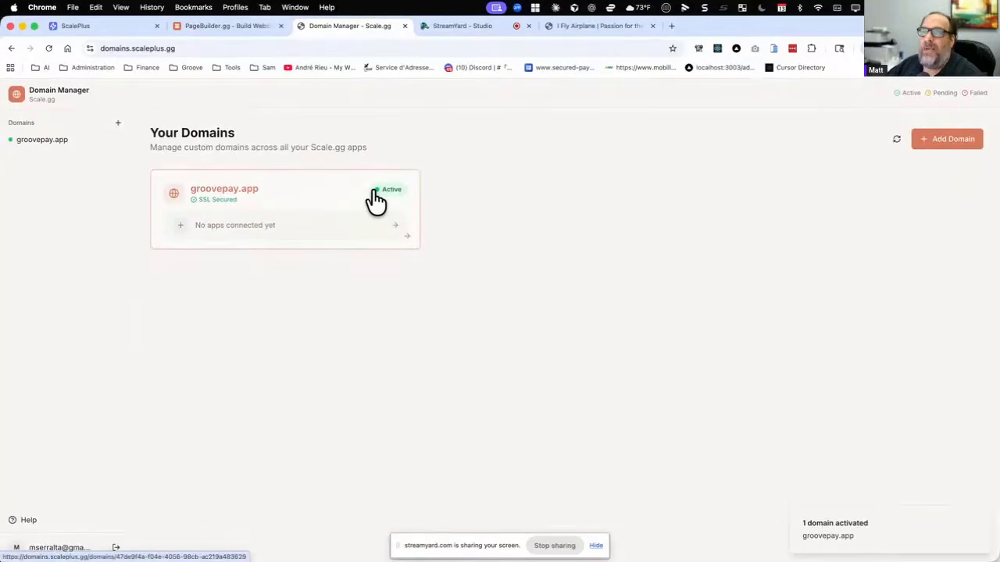
Connect PageBuilder.gg to groovepay.app as the root domain, linked to the I Fly Airplane project.
click(38, 148)
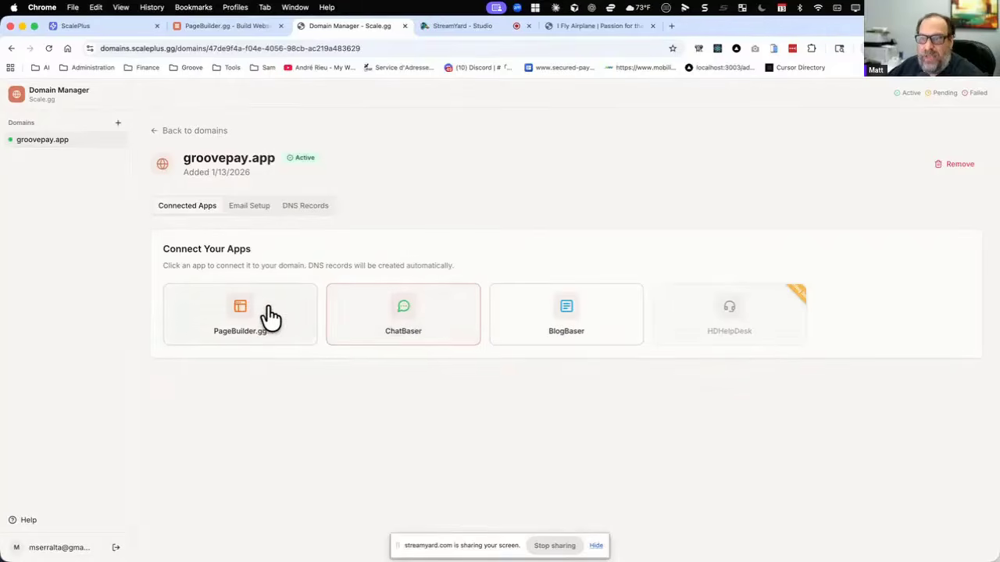
click(238, 322)
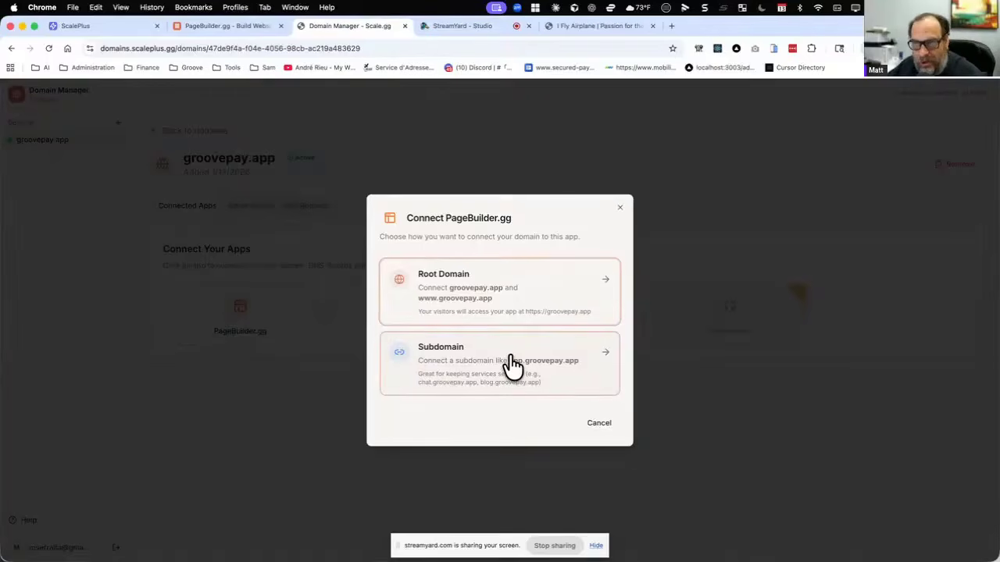
click(528, 286)
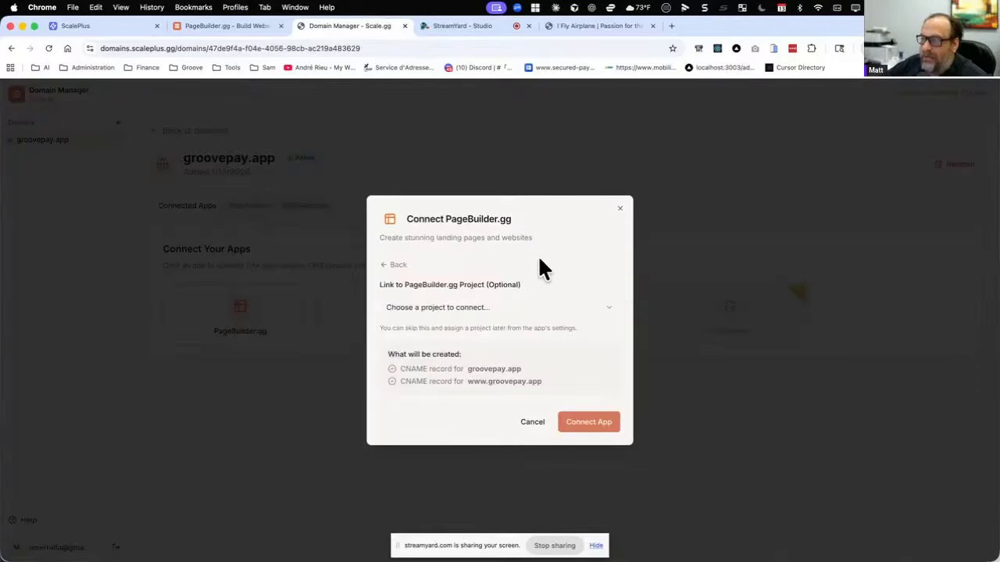
click(491, 309)
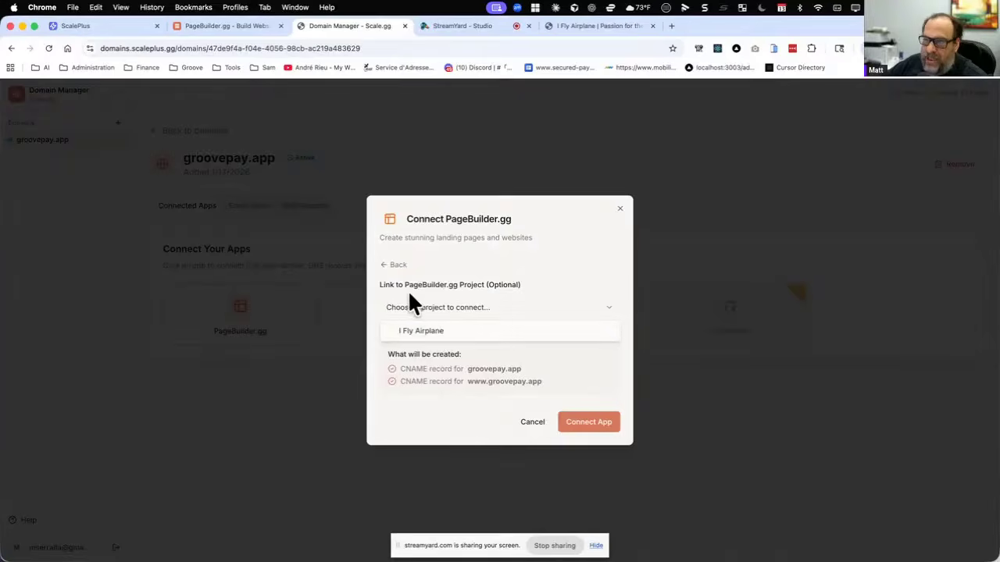
click(433, 331)
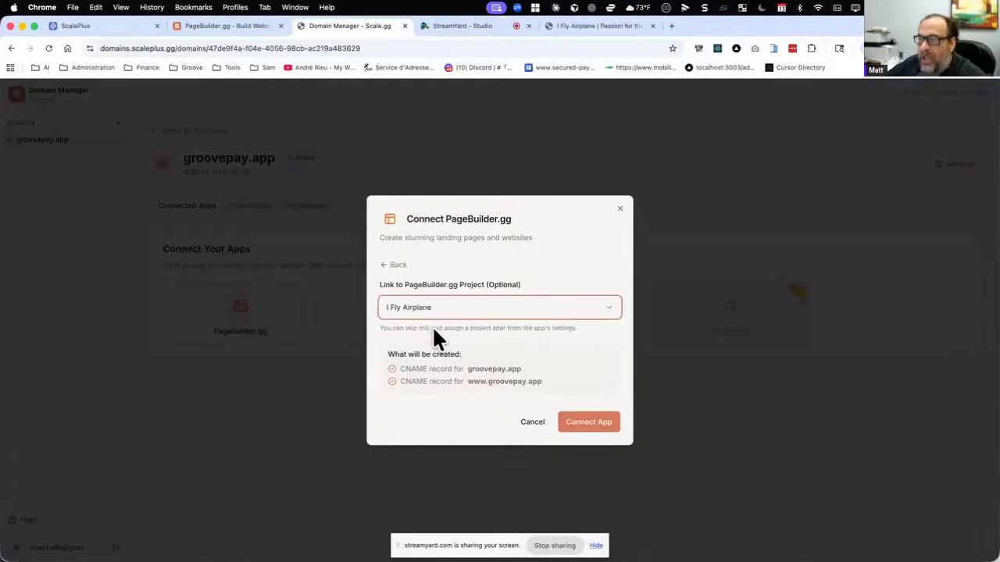
click(611, 308)
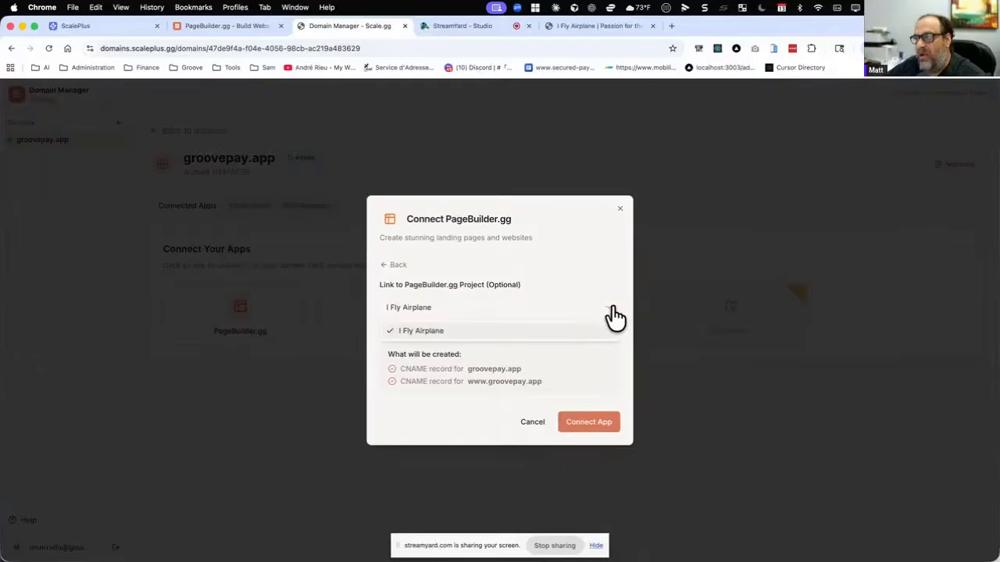
click(441, 329)
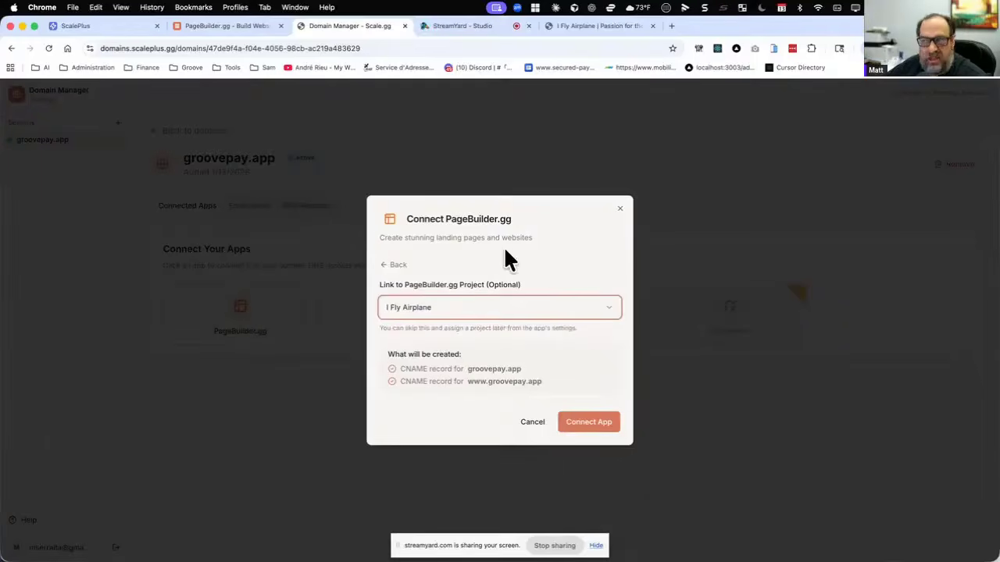
click(580, 425)
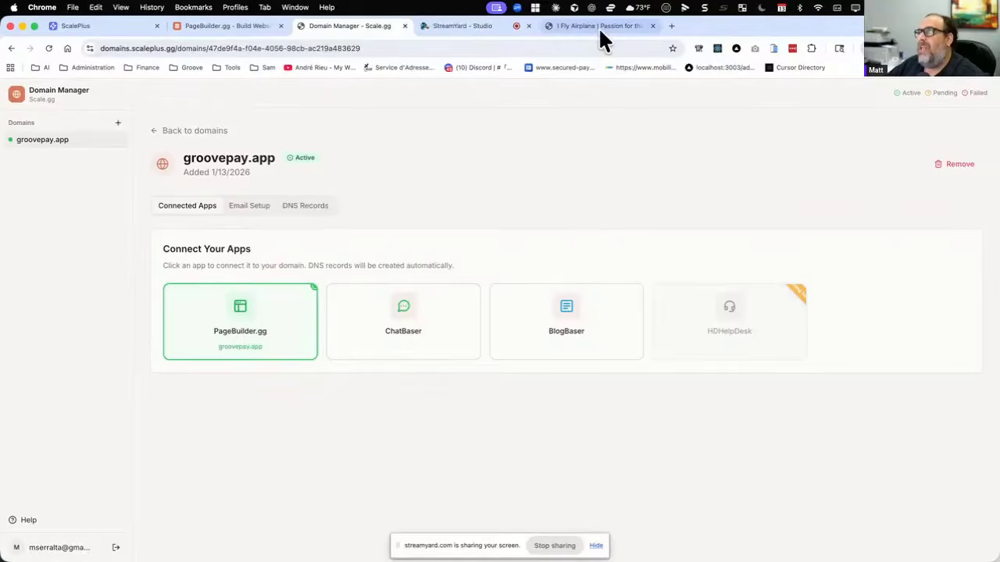
Switch to the published I Fly Airplane site and try to load it at fly.pagebuilder.gg.
click(565, 26)
click(115, 48)
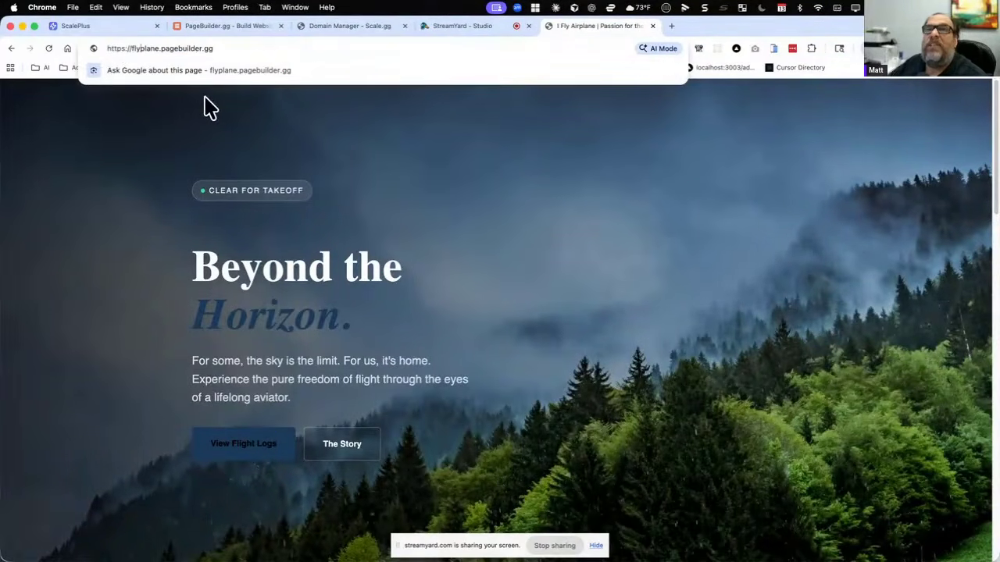
key(Delete)
key(Delete)
key(Delete)
key(Delete)
key(Delete)
key(Return)
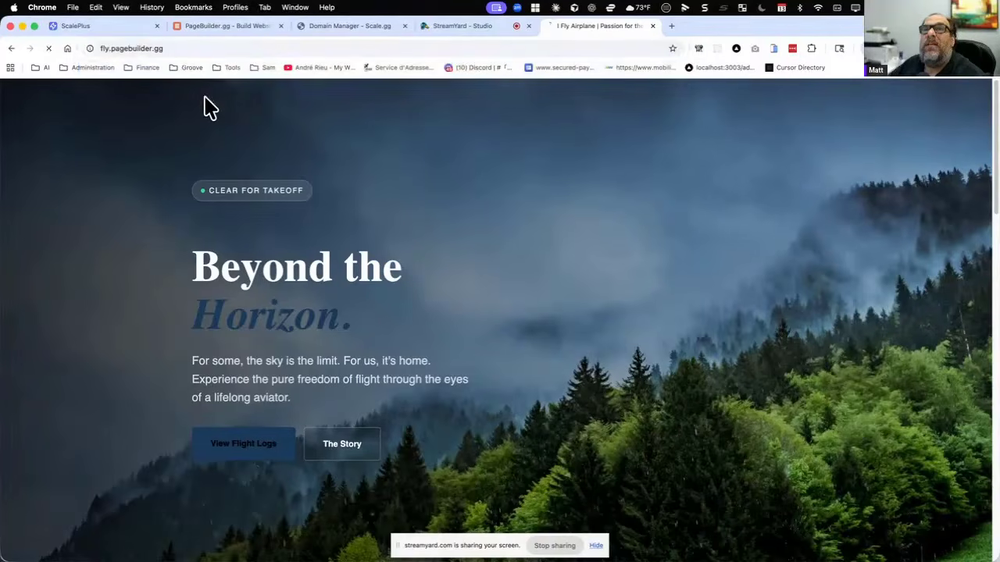
Load groovepay.app in the browser and look through the published page.
click(179, 47)
text(groovepay)
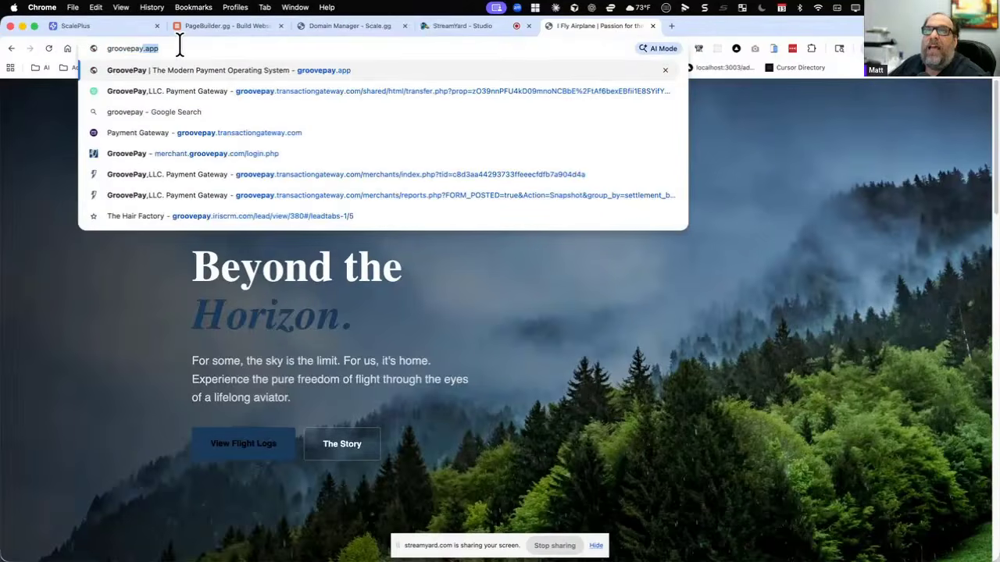
key(Return)
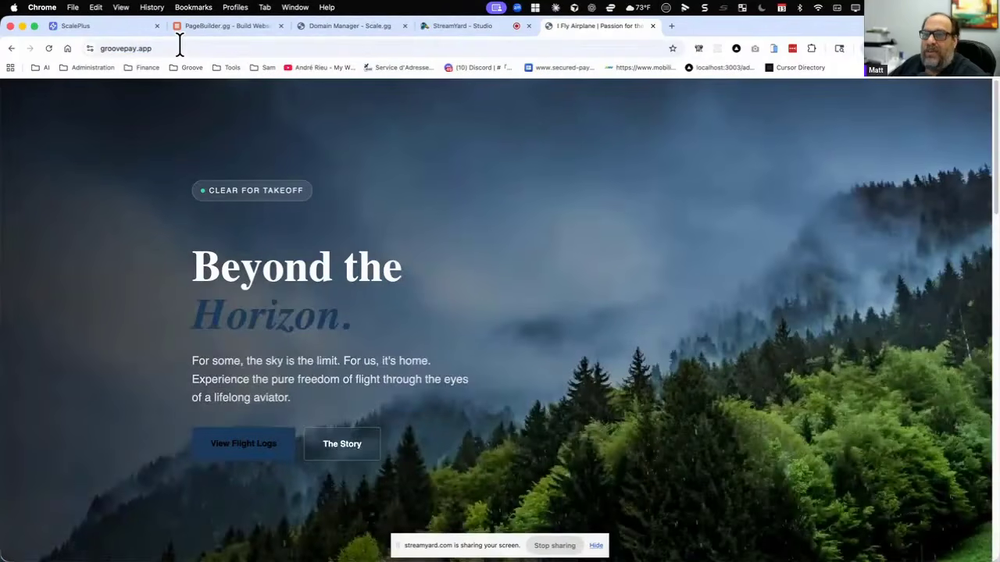
scroll(407, 407, down, 6)
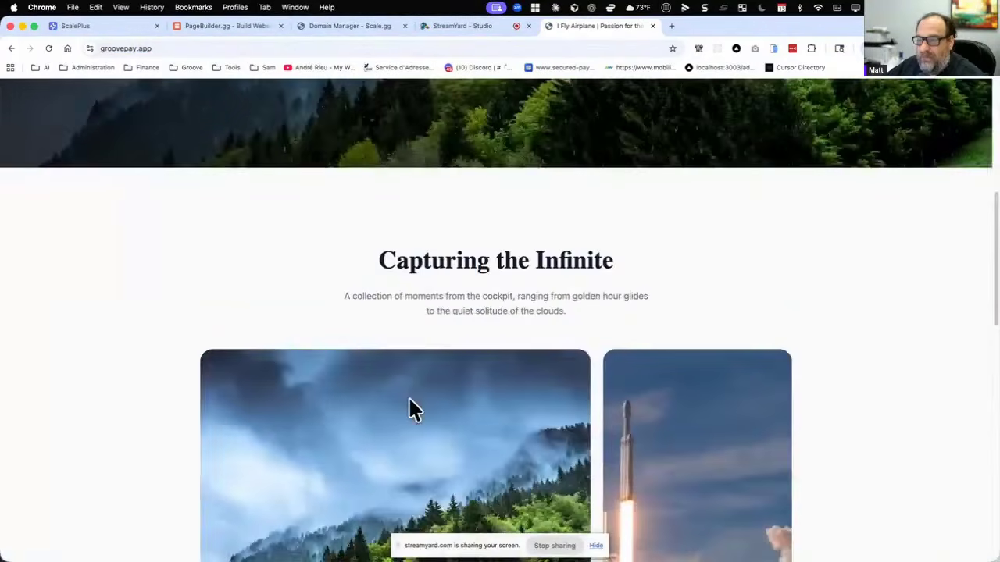
scroll(411, 408, up, 6)
scroll(414, 399, down, 8)
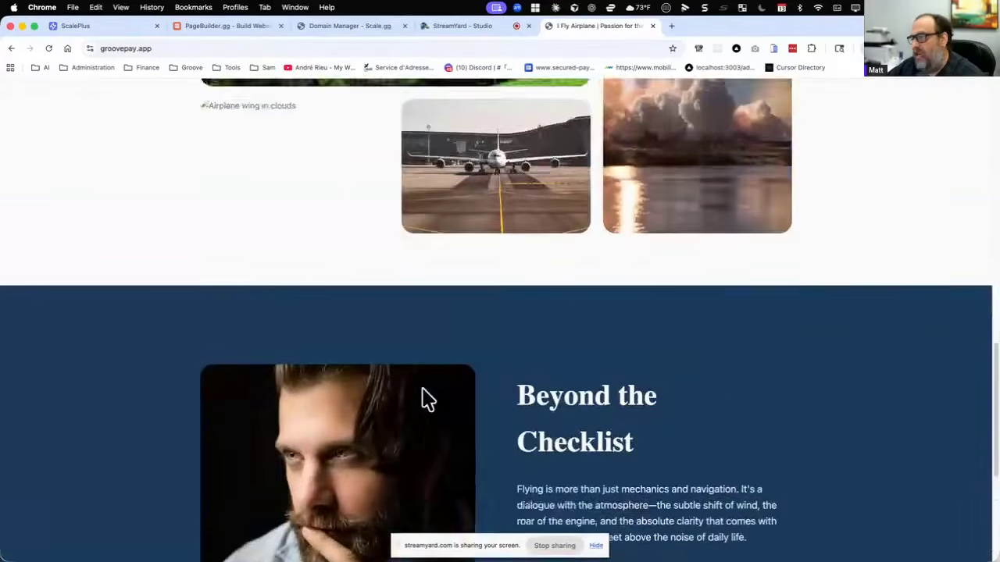
scroll(421, 395, up, 8)
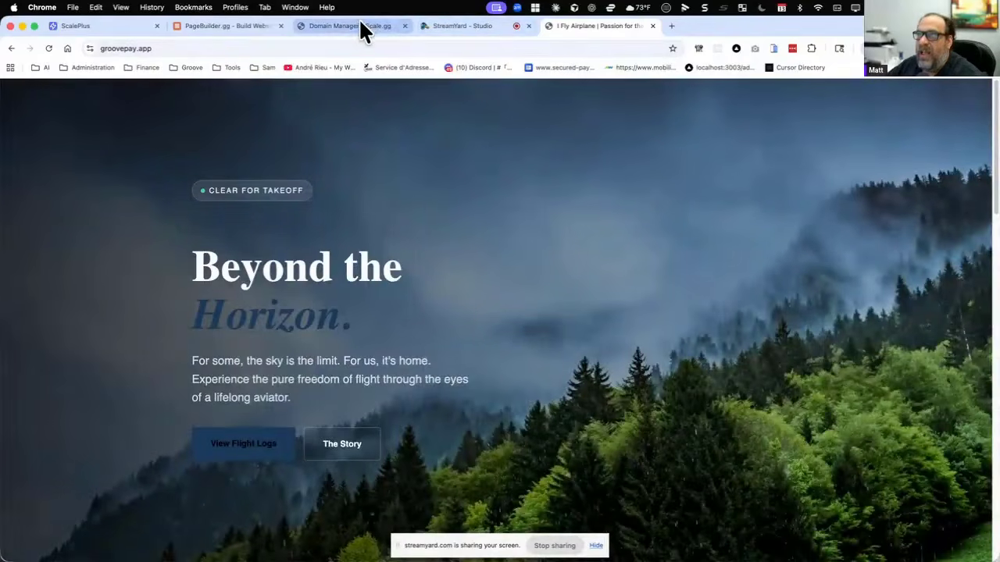
Connect ChatBaser to groovepay.app in the Domain Manager on the subdomain chat, linked to the Chat about Flying project.
click(342, 31)
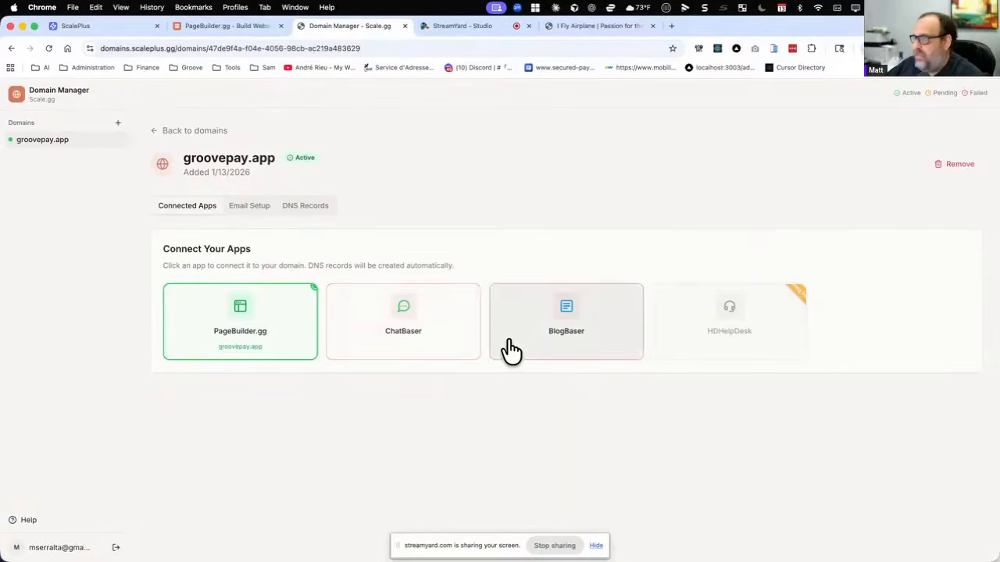
click(450, 336)
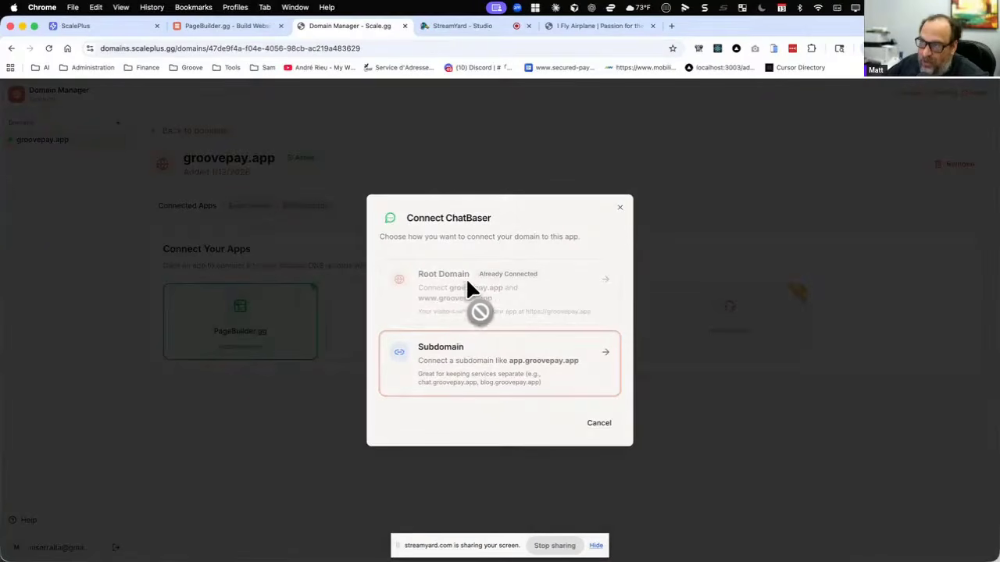
click(464, 364)
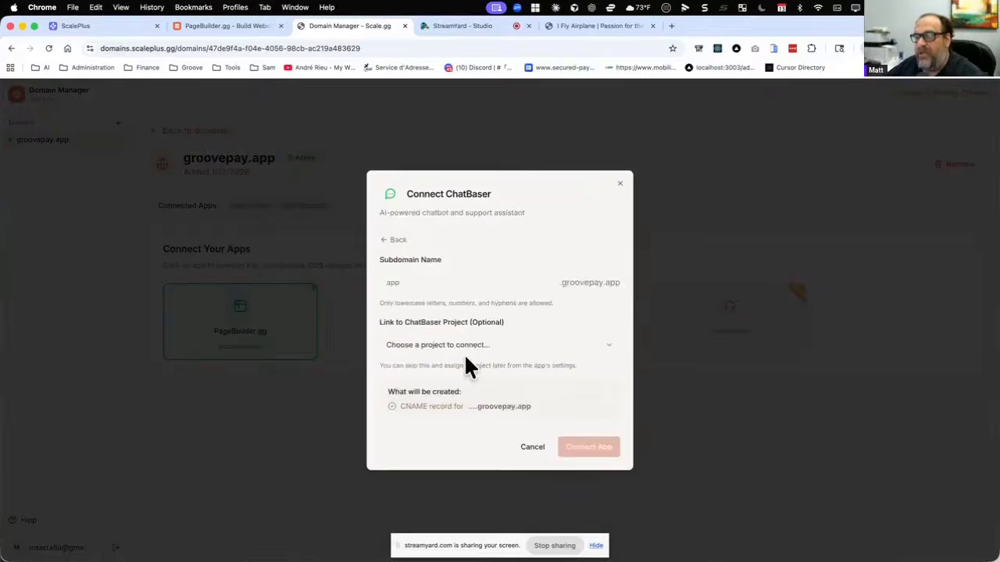
click(440, 278)
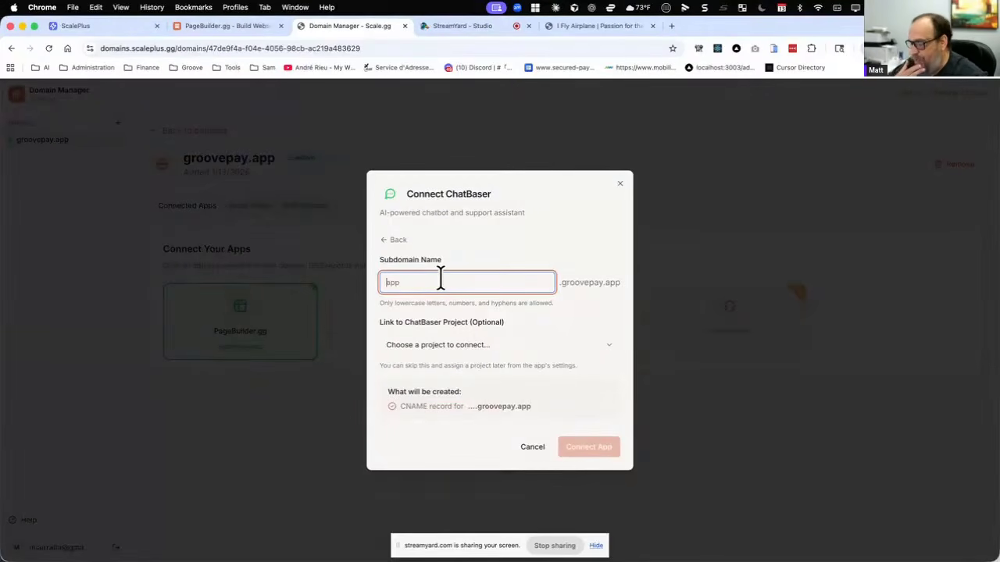
text(chat)
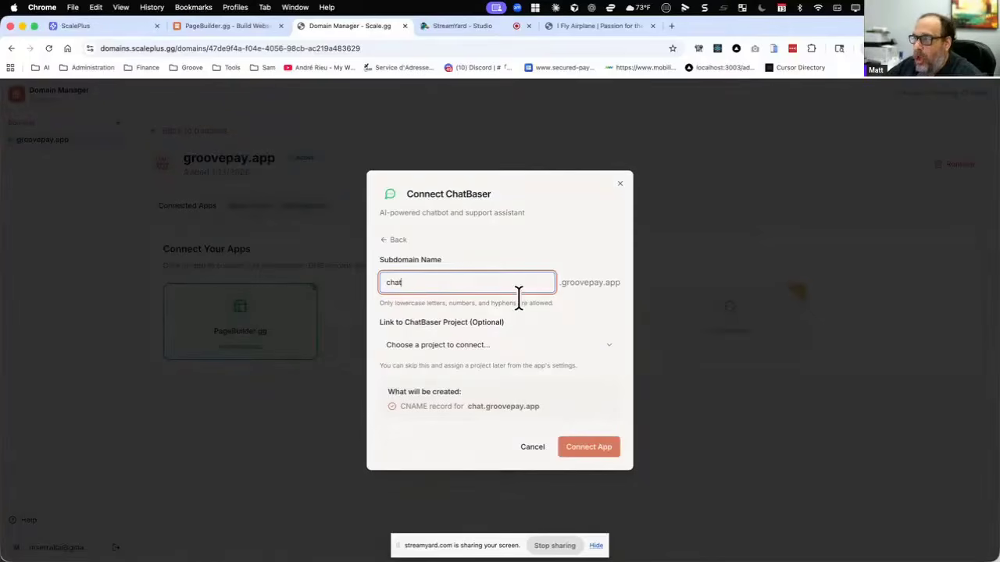
click(502, 347)
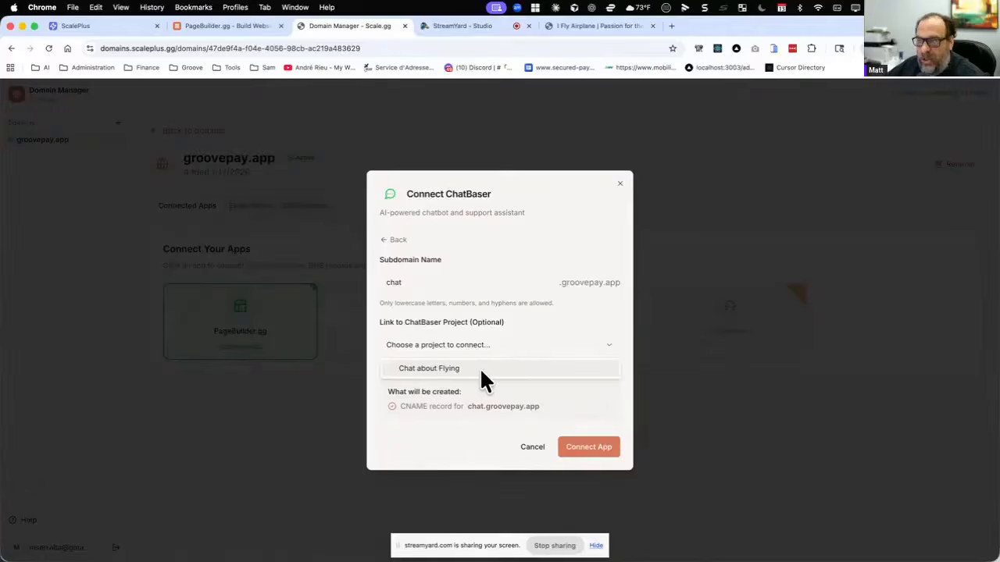
click(478, 368)
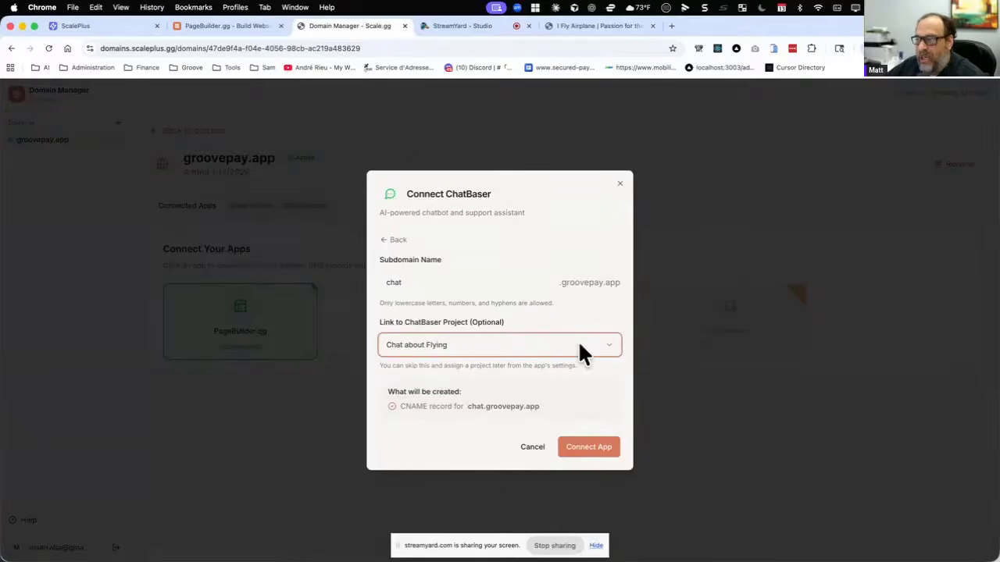
click(579, 452)
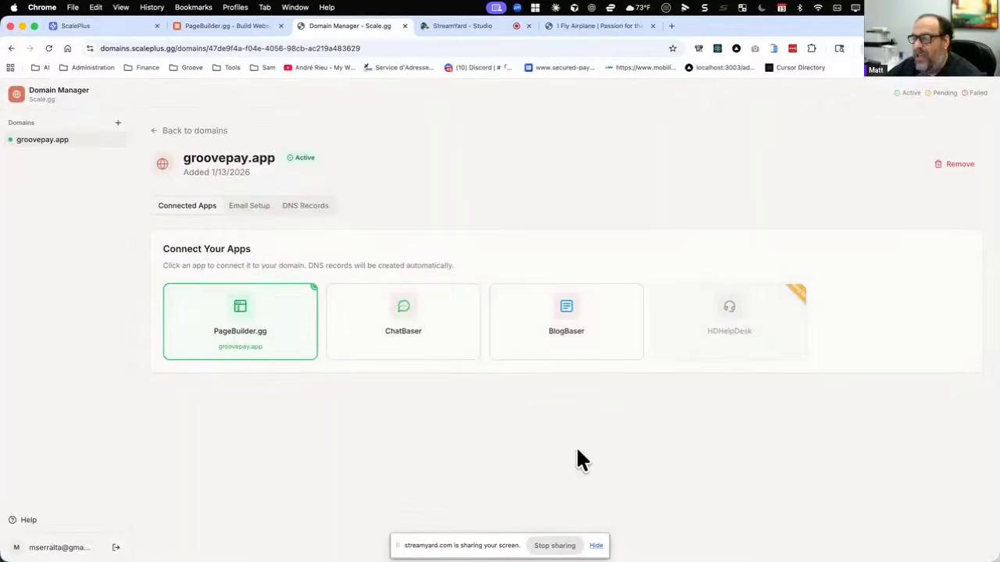
Connect BlogBaser to groovepay.app on the subdomain blog, linked to the project The life of a Pilot.
click(549, 322)
click(459, 361)
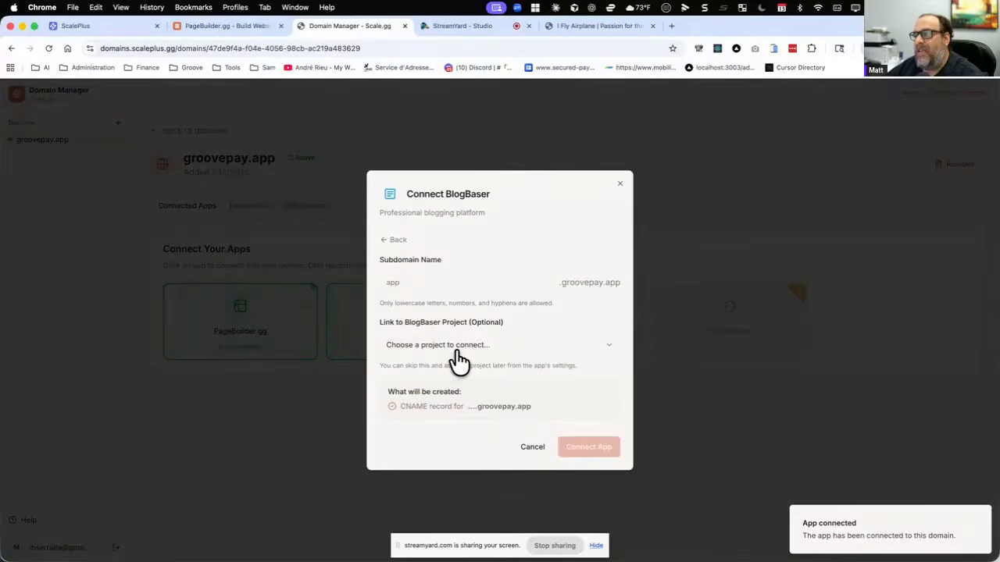
click(447, 278)
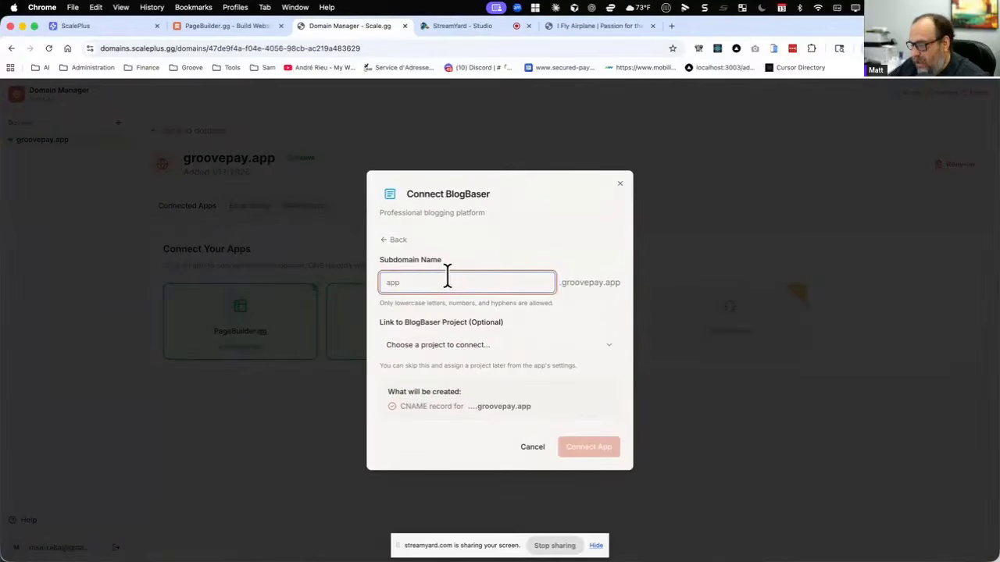
text(blog)
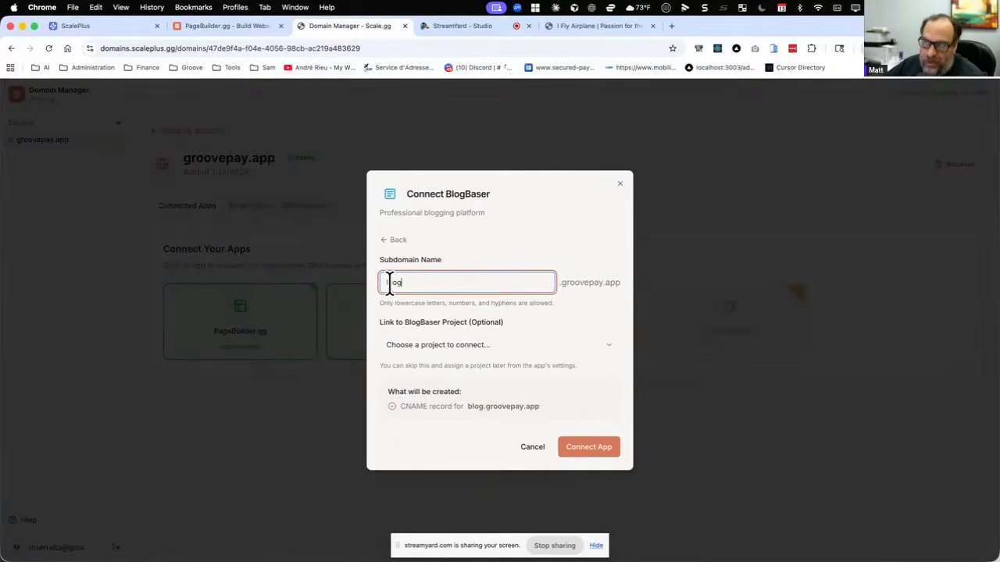
click(452, 345)
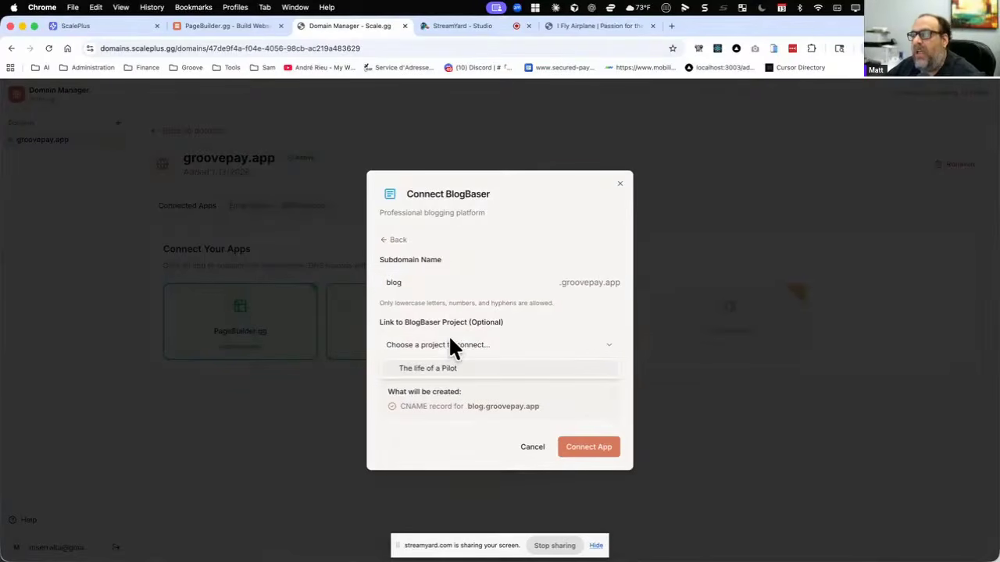
click(448, 368)
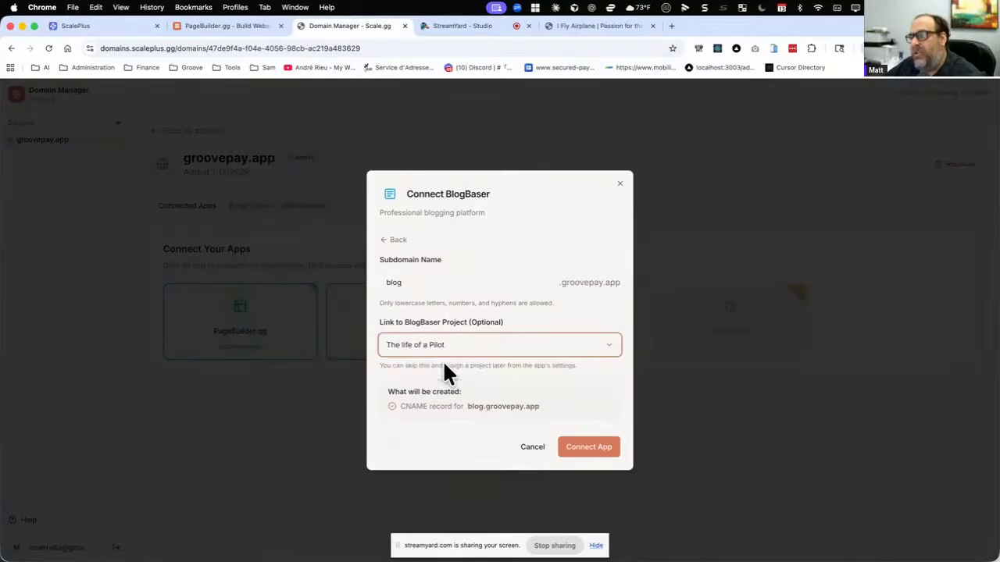
click(590, 452)
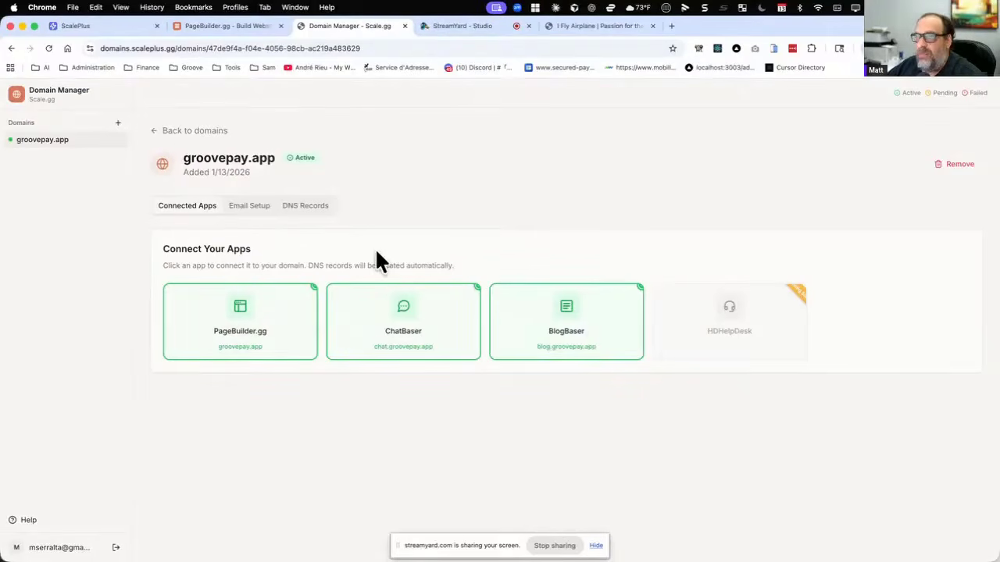
Return to the list of domains to review the apps connected to groovepay.app and its subdomains.
drag(182, 156, 248, 157)
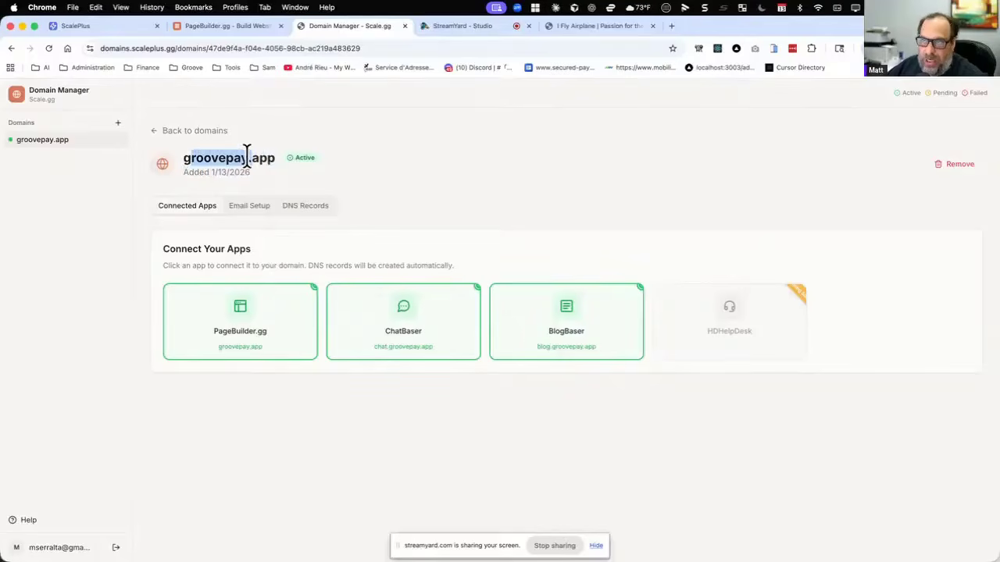
click(148, 128)
click(153, 134)
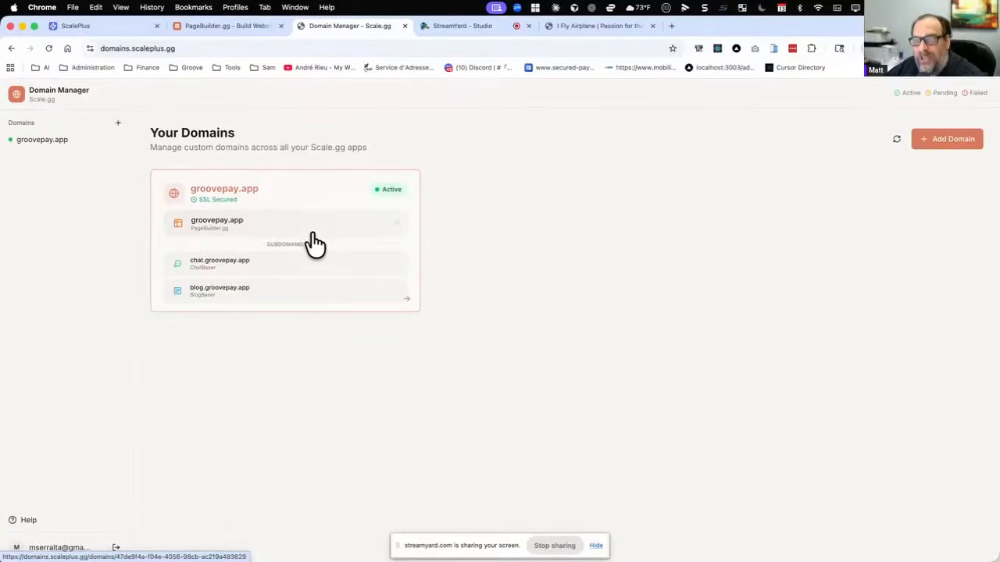
Check which projects can be linked in groovepay.app's PageBuilder.gg connection and go back to the list of domains without changing it.
click(256, 227)
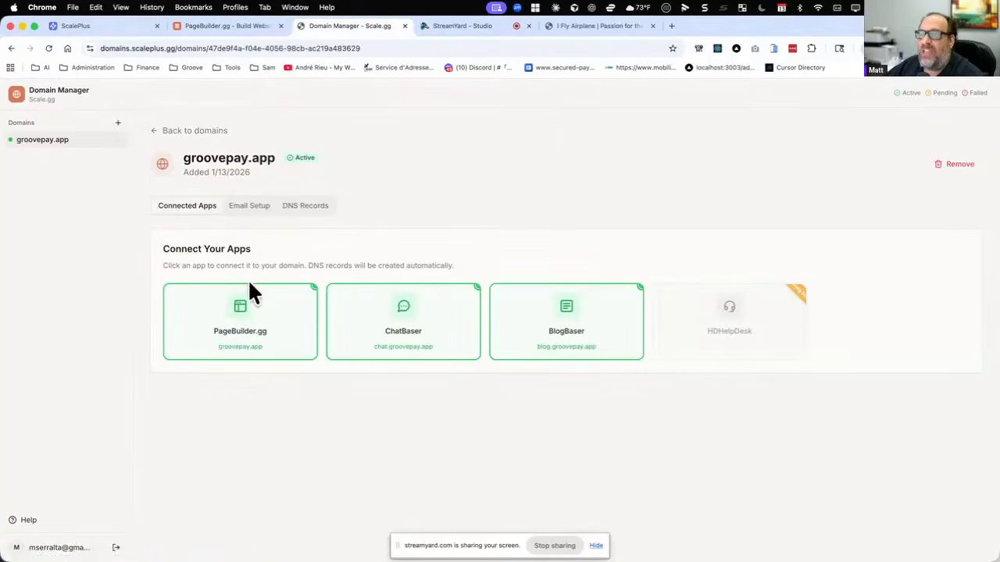
click(245, 303)
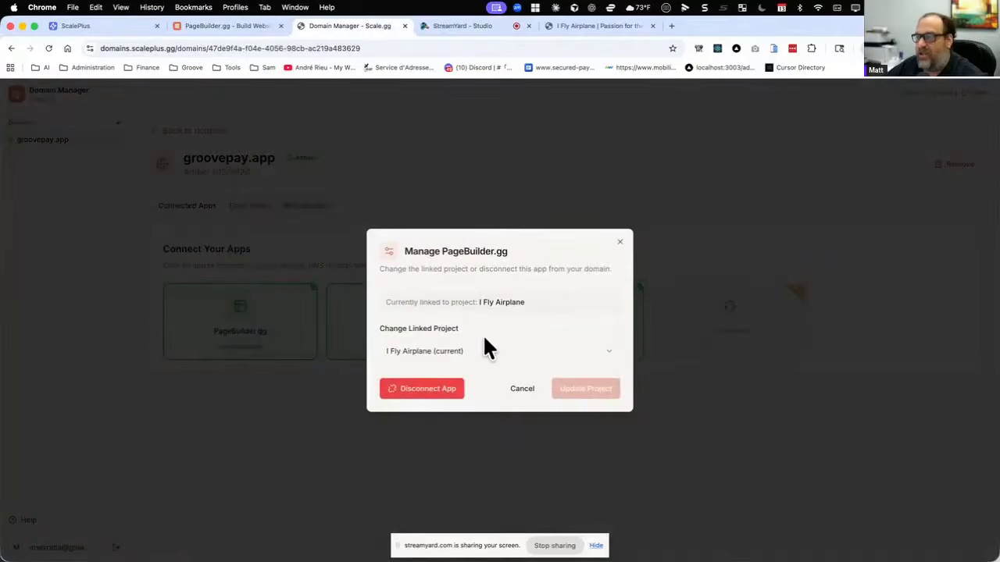
click(540, 353)
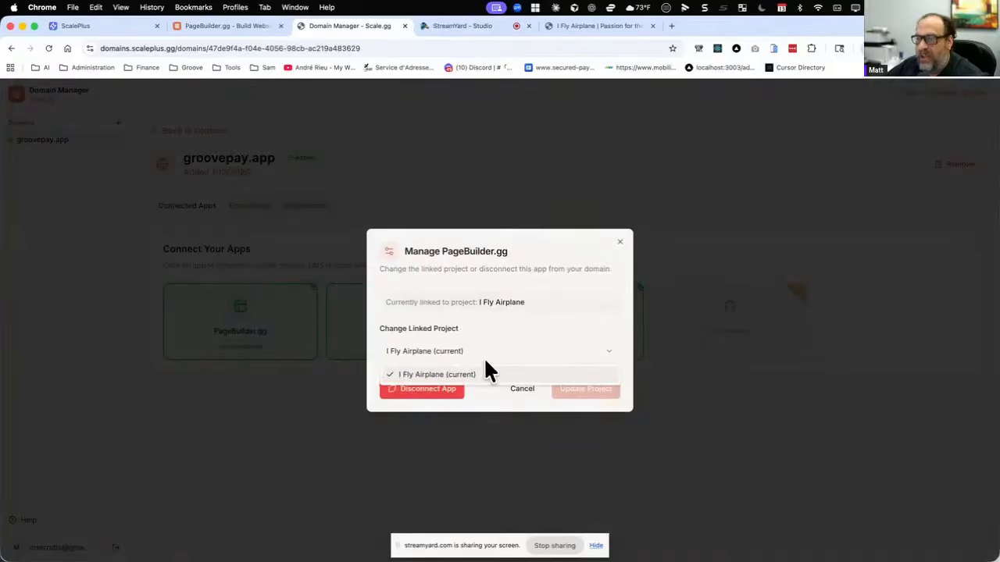
click(402, 285)
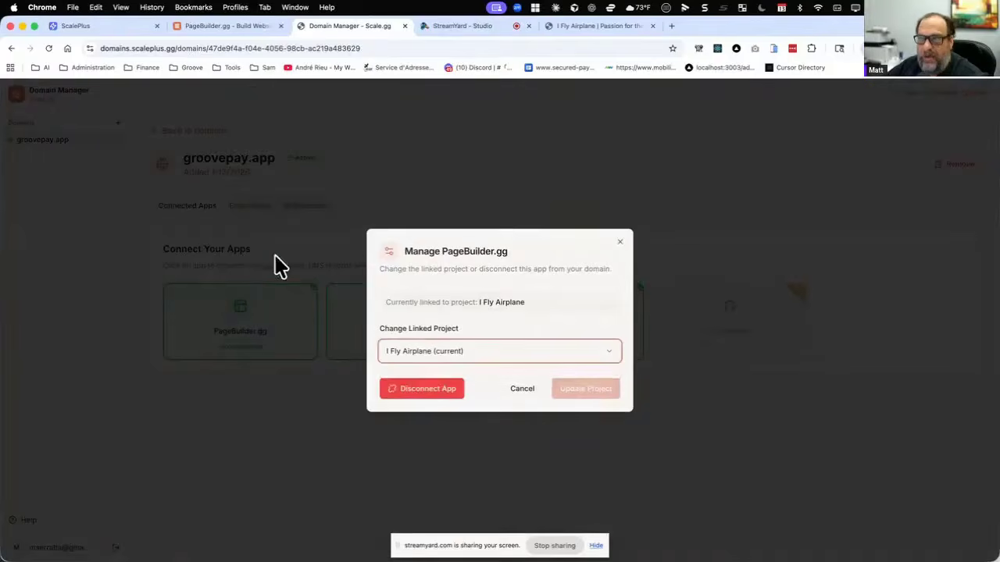
click(11, 48)
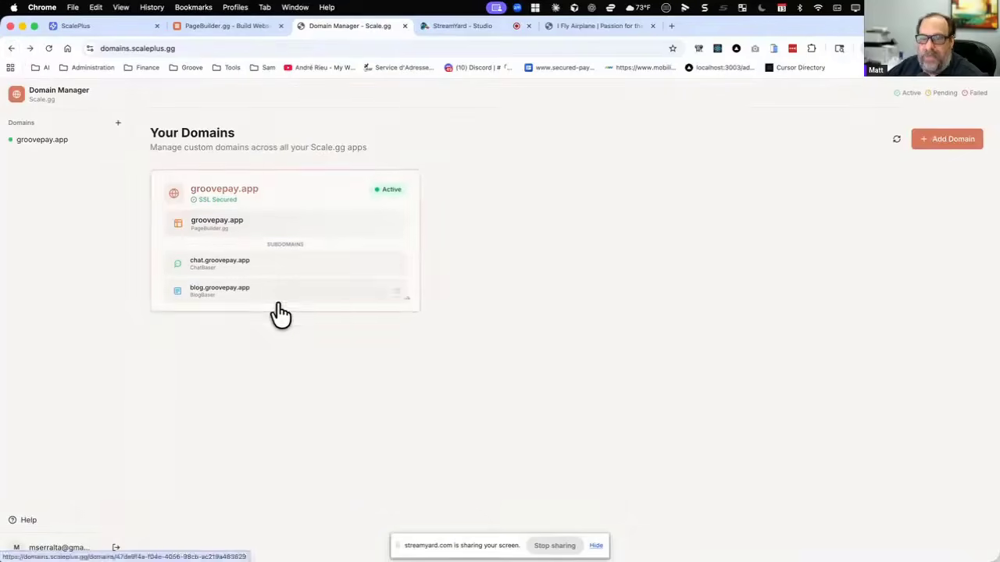
Load the ScalePlus dashboard at app.scaleplus.gg and open the Domain Manager through the account's Domains option.
click(190, 47)
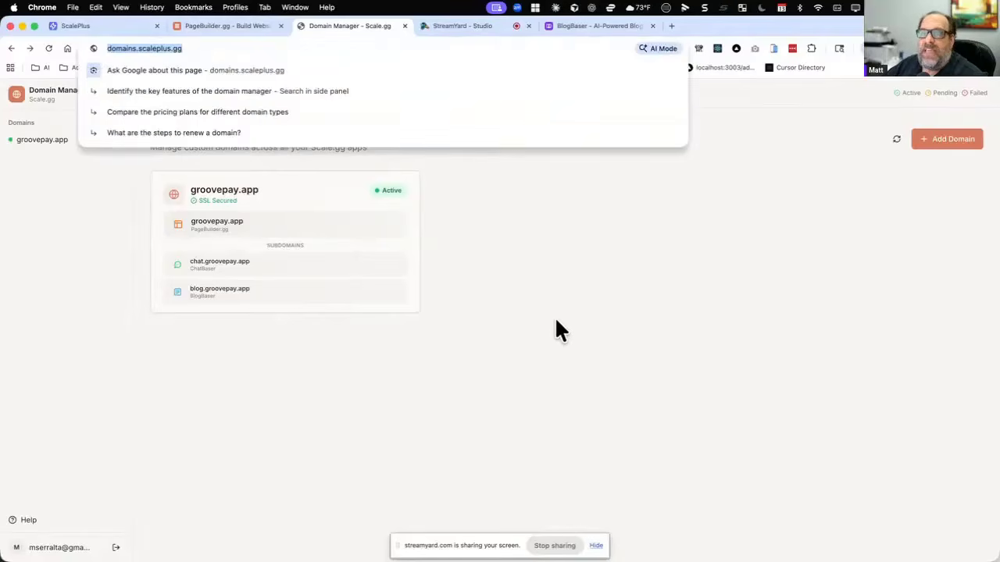
click(584, 315)
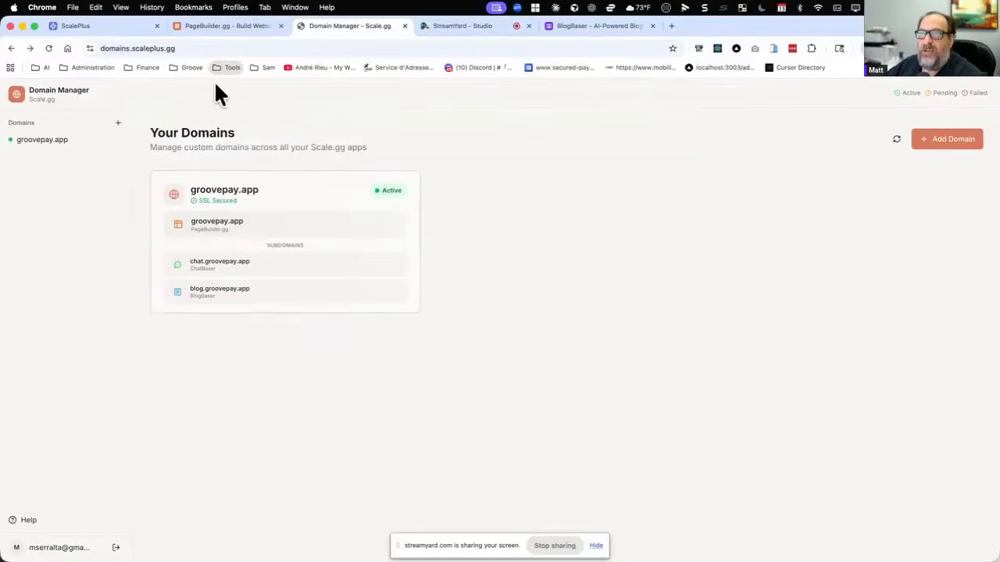
click(215, 47)
text(app.sc)
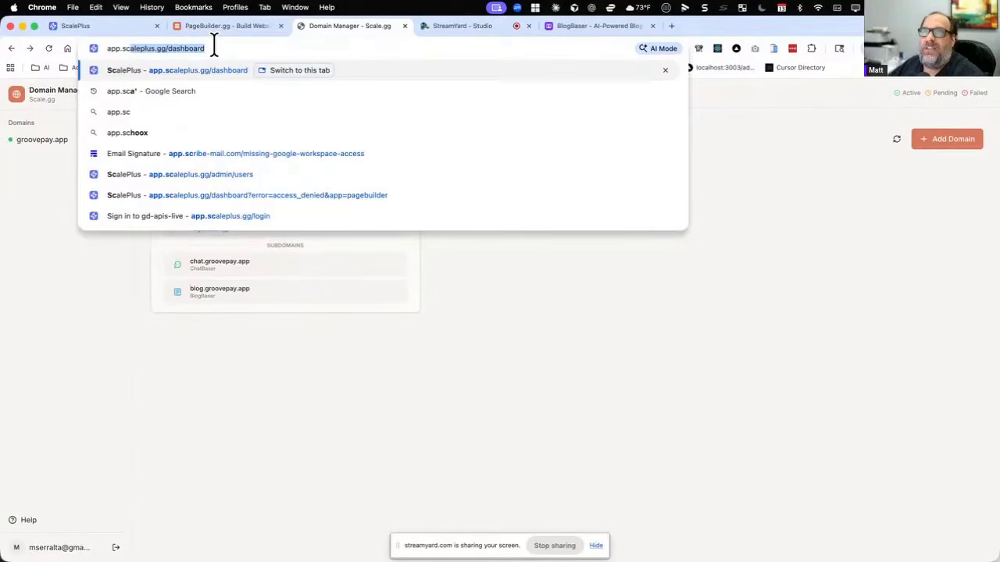
key(Return)
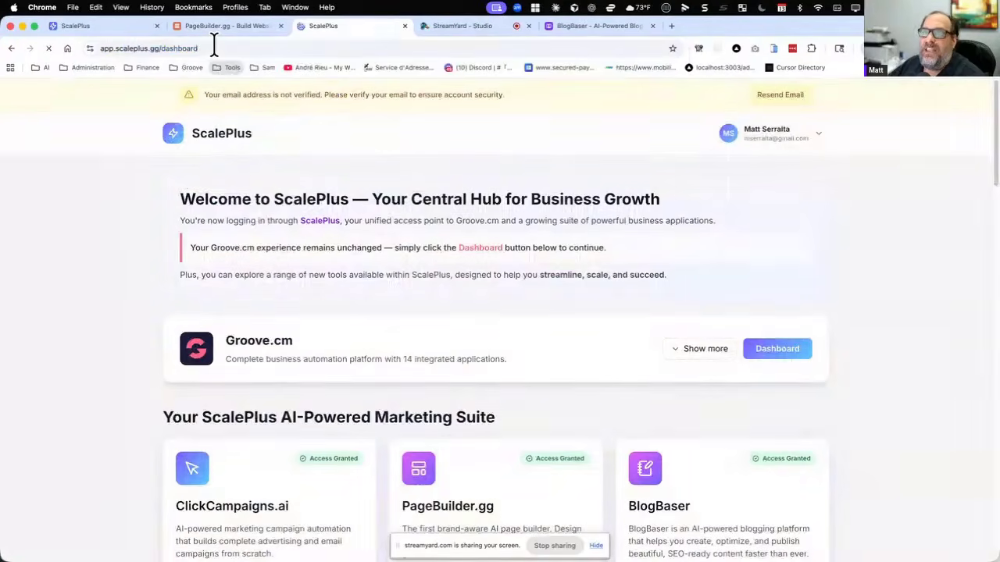
click(825, 143)
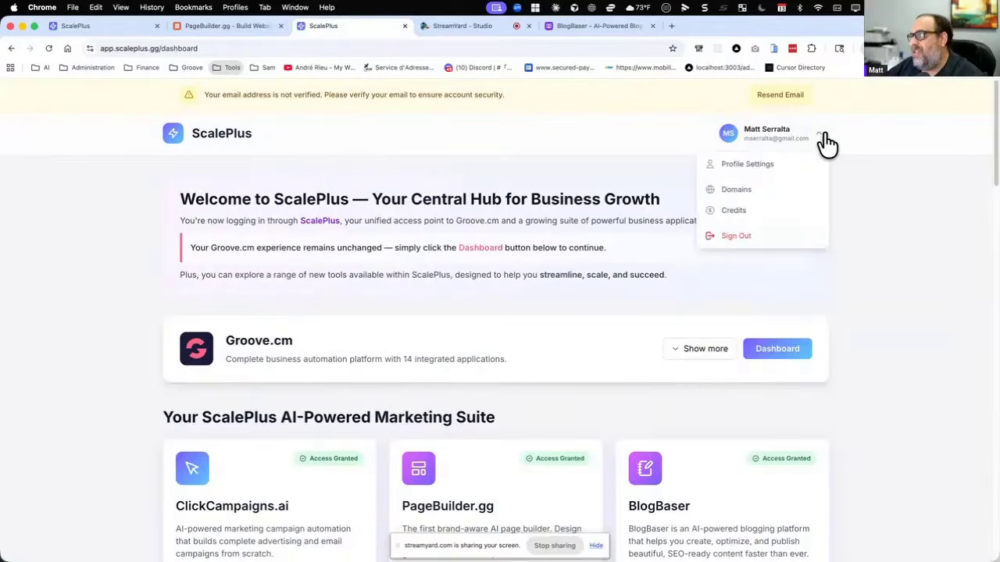
click(739, 196)
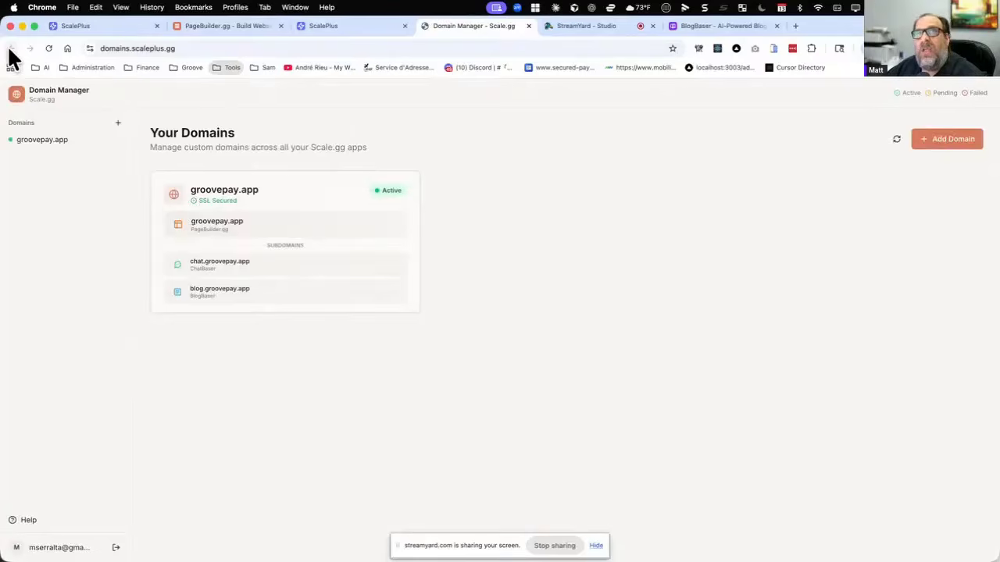
Switch to the original ScalePlus dashboard and open the account's Credits page.
click(108, 32)
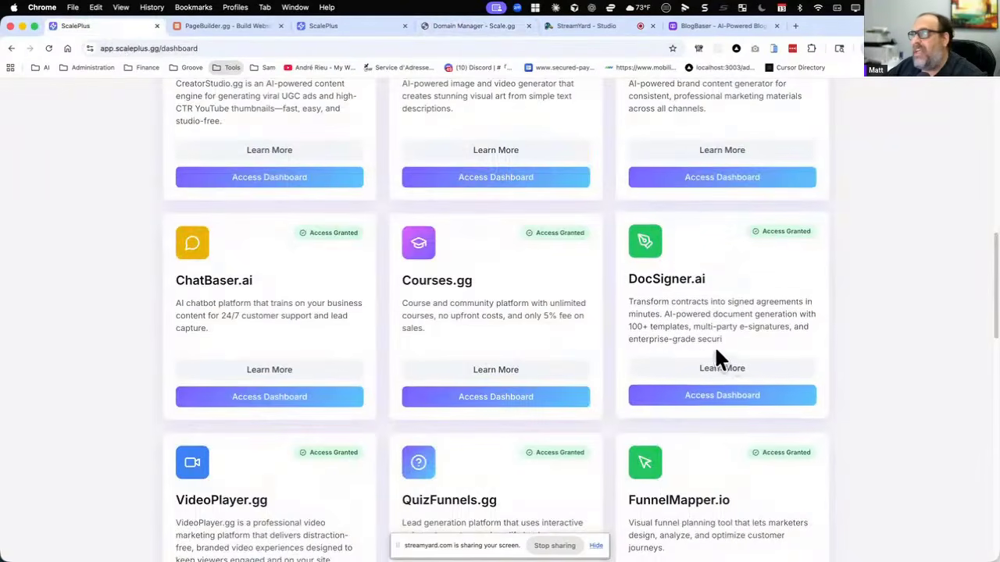
scroll(682, 320, up, 10)
click(826, 142)
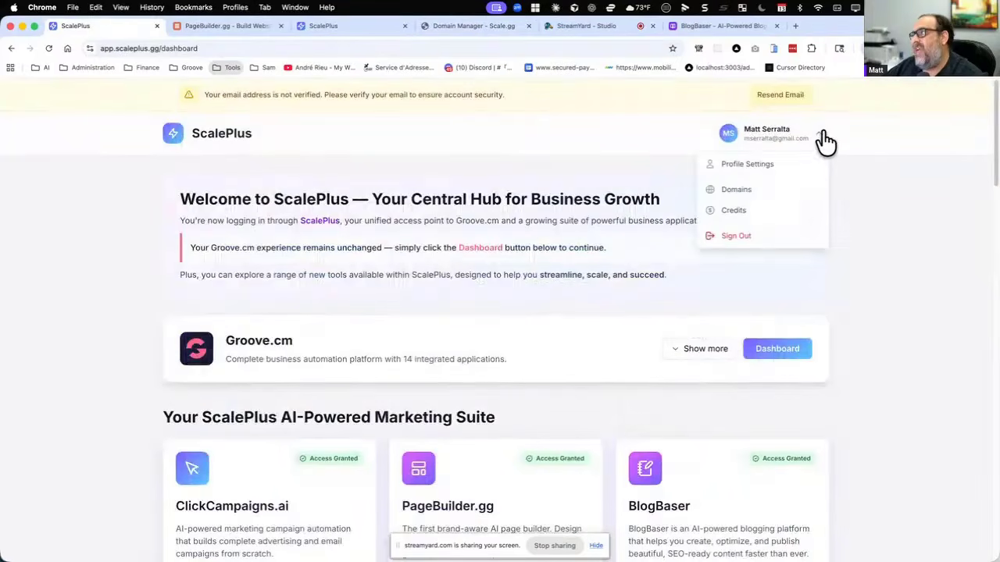
click(734, 212)
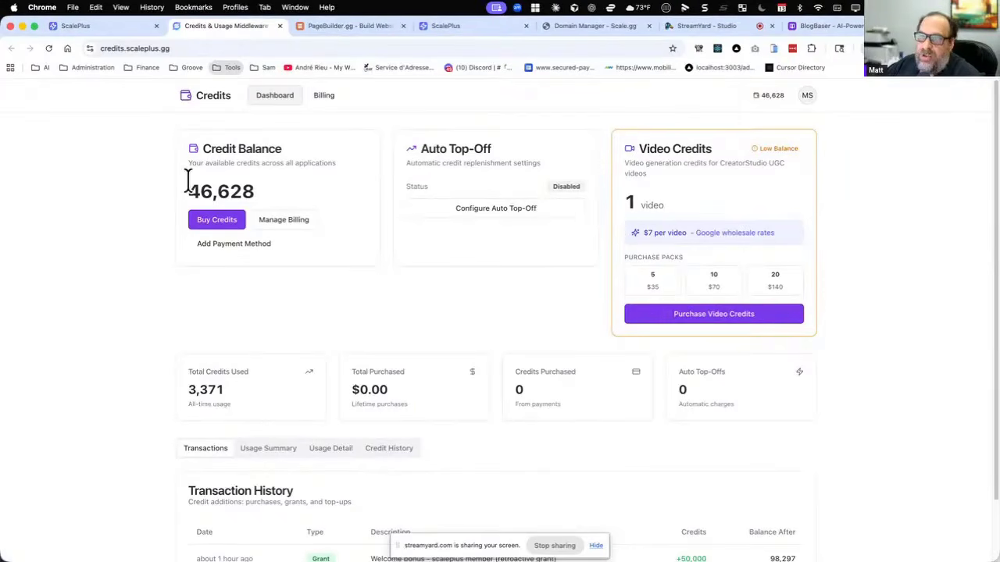
Look at the auto top-off billing settings and the form for adding a payment method, and return to the billing page.
click(495, 217)
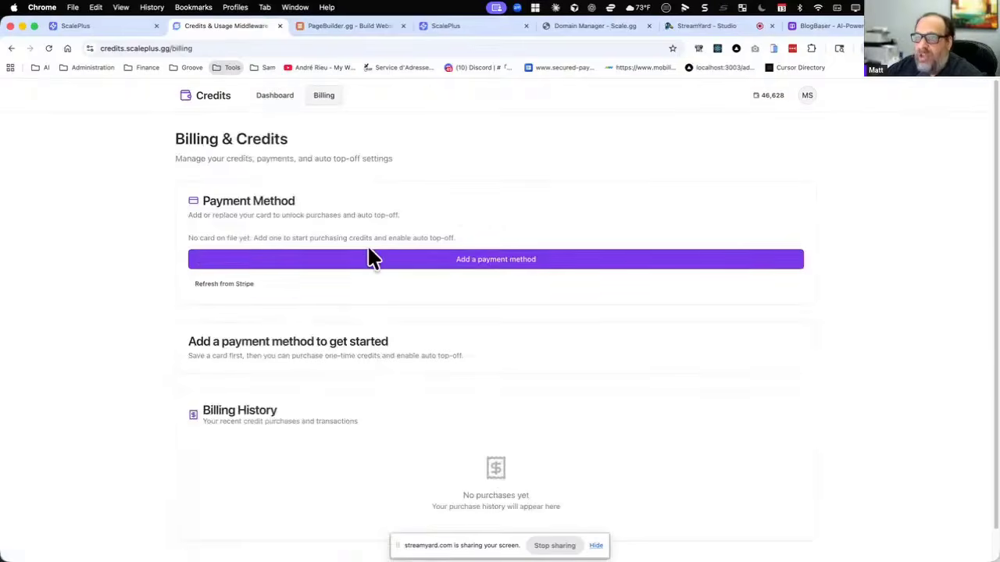
click(497, 261)
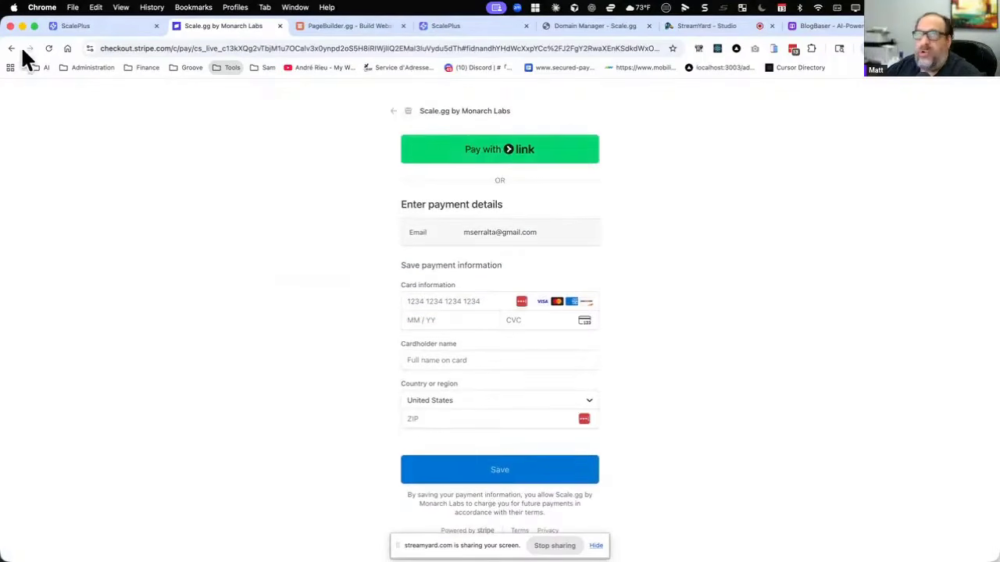
click(64, 29)
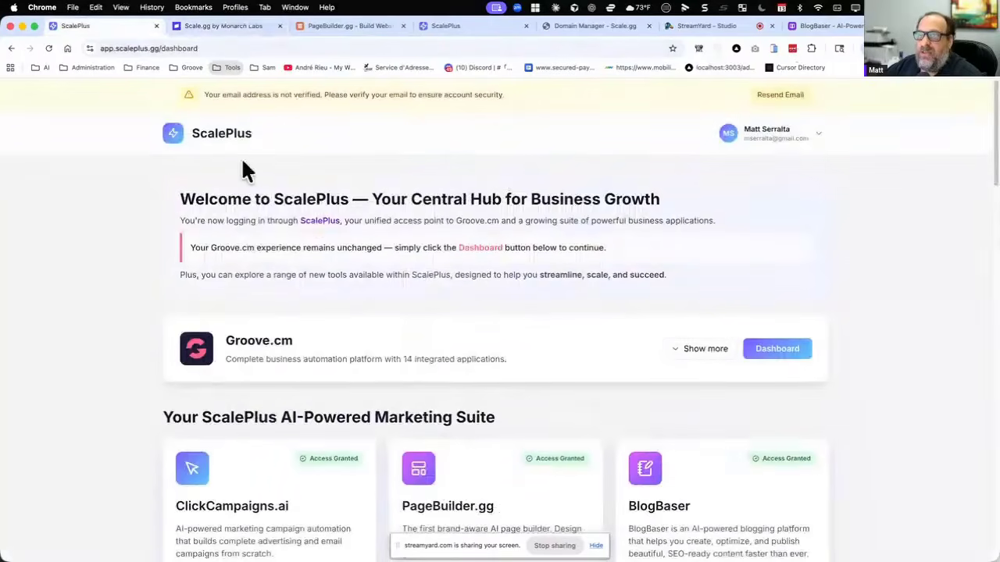
click(220, 26)
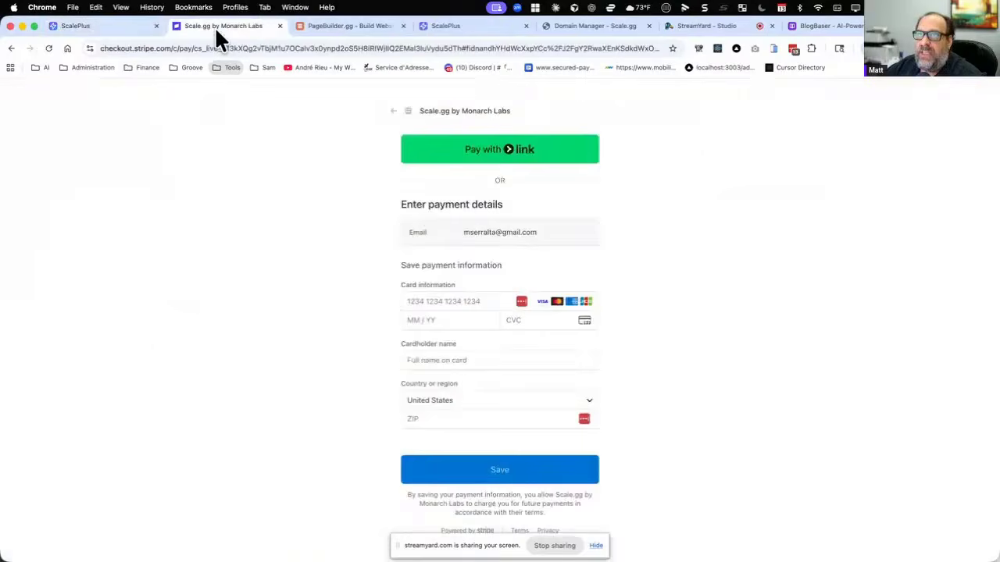
click(11, 48)
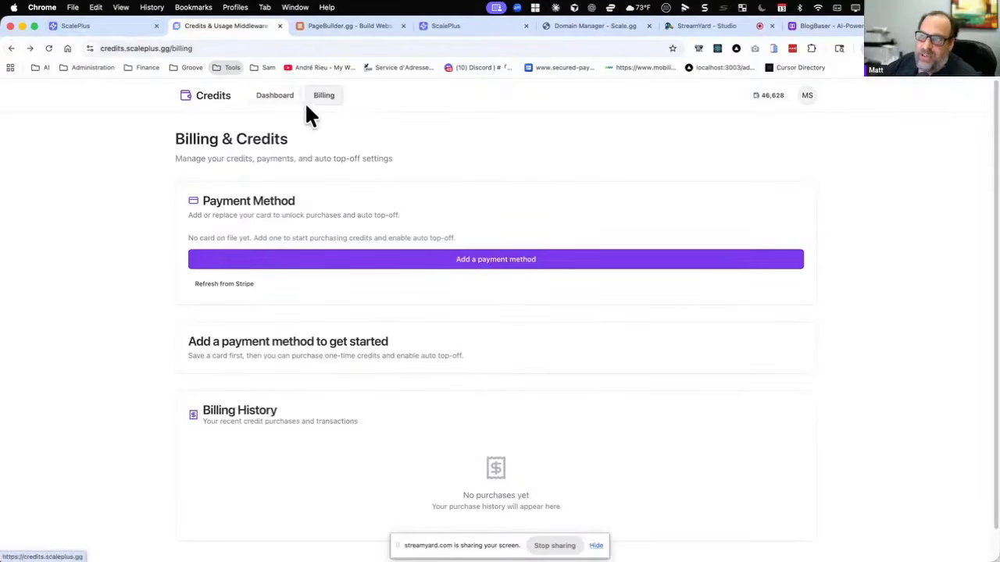
Review the credits dashboard's daily usage summary and the detailed usage history by app, provider and model.
click(261, 98)
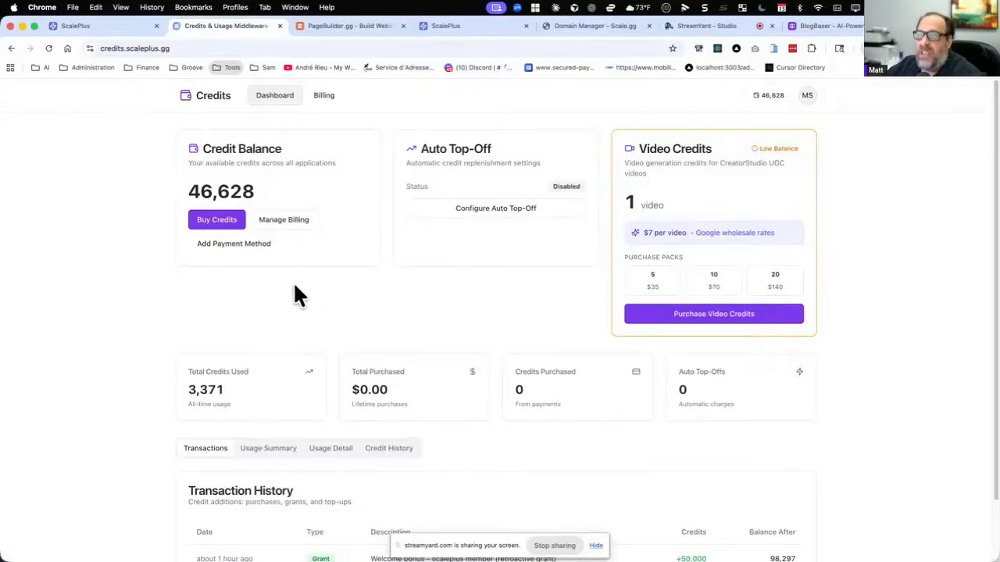
click(268, 448)
scroll(347, 276, down, 2)
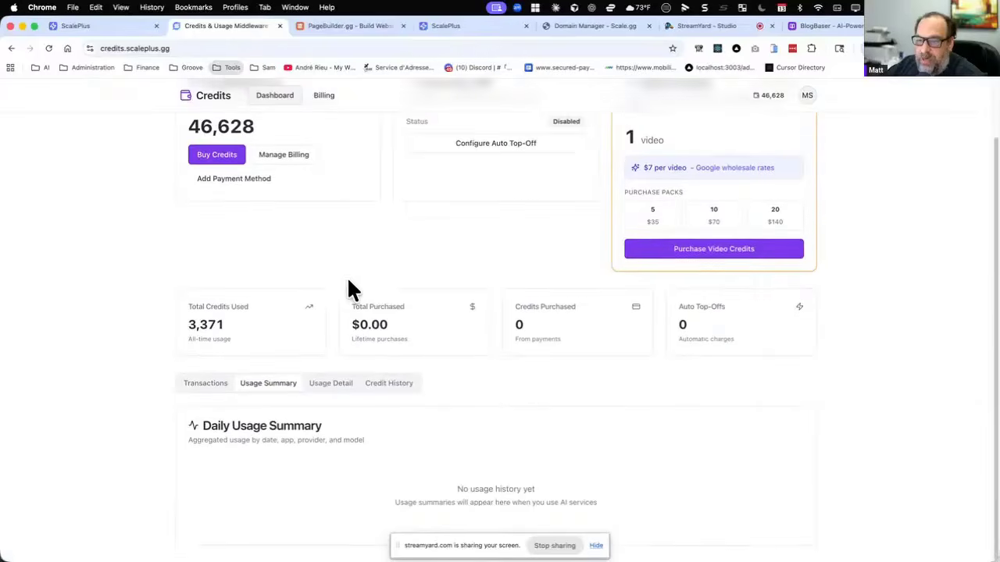
click(320, 386)
scroll(336, 289, down, 4)
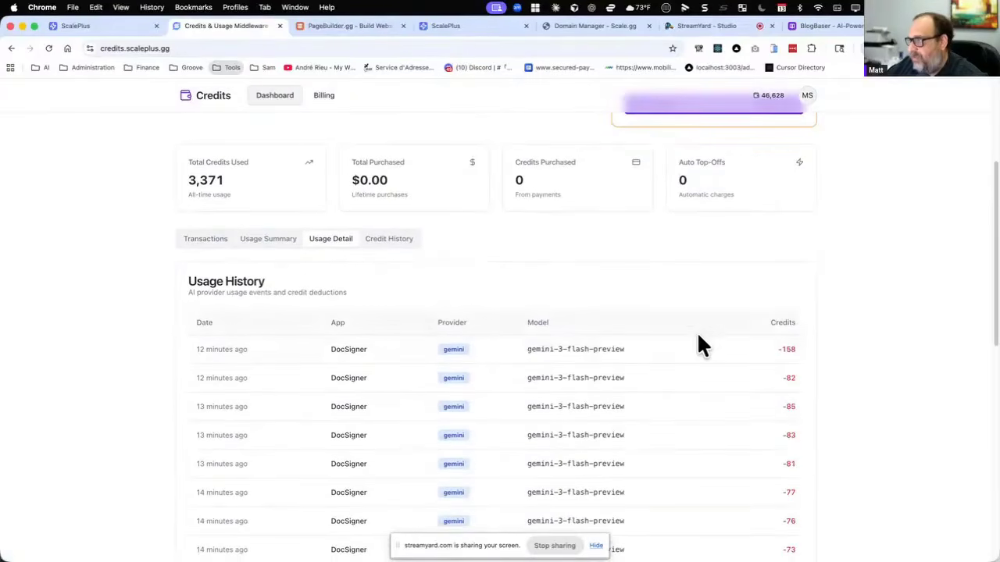
scroll(699, 345, down, 8)
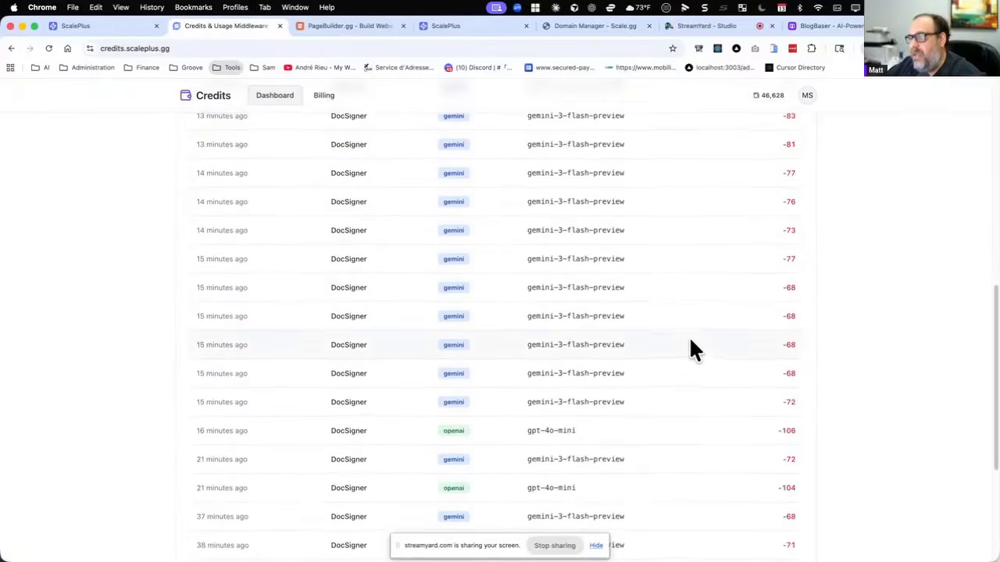
scroll(691, 343, up, 12)
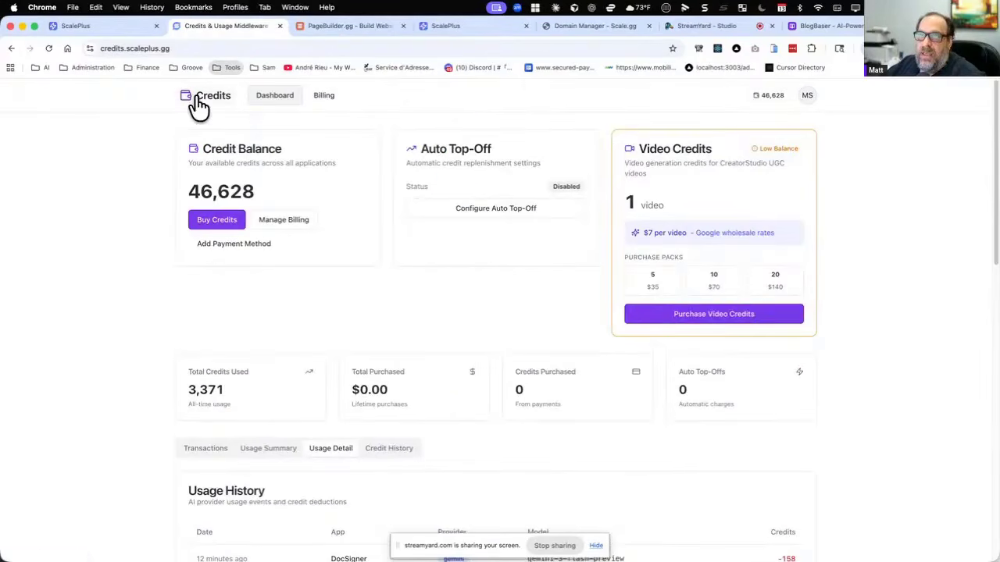